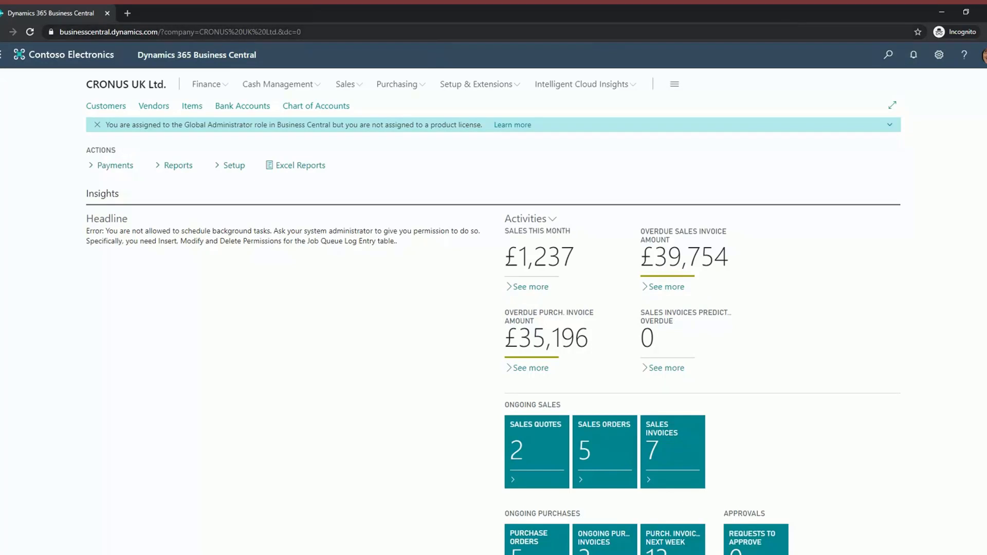
# Step: Search for "item" and open the Items list
pyautogui.click(886, 57)
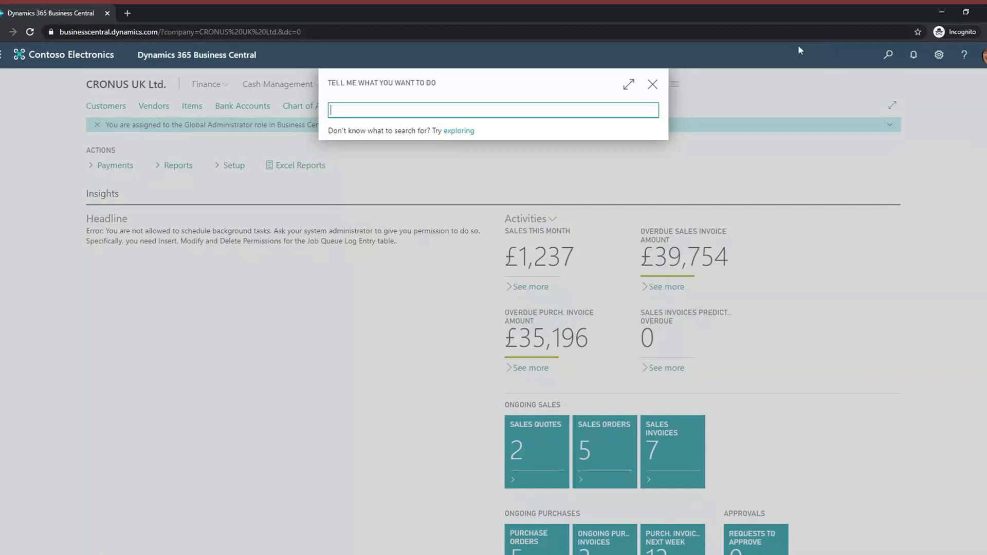
pyautogui.write('item')
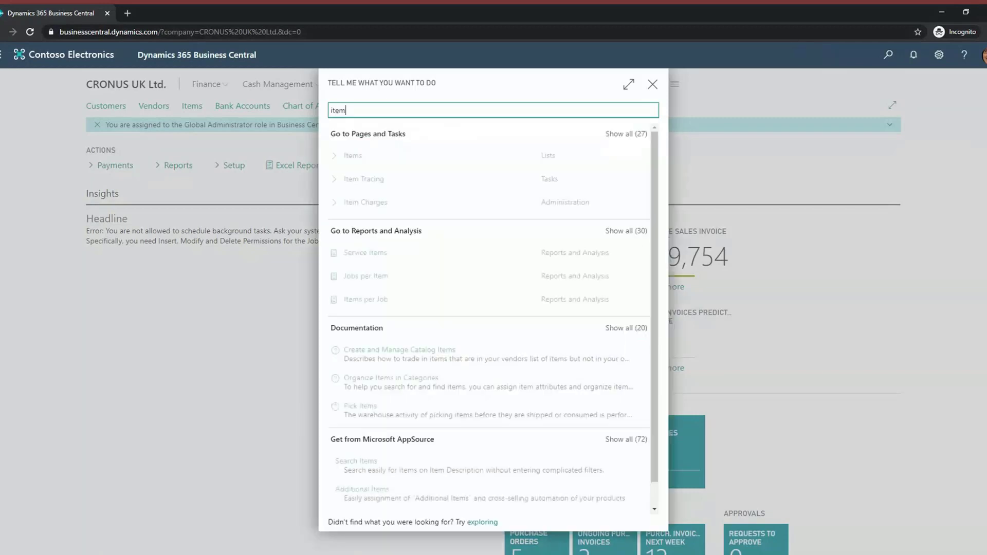
pyautogui.press('Down')
pyautogui.press('Down')
pyautogui.press('Return')
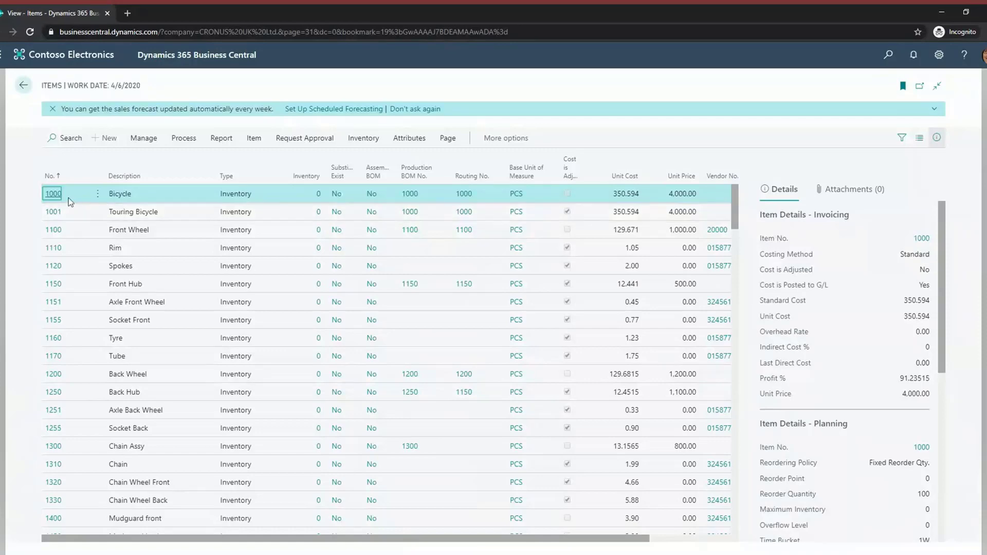
# Step: Open the item card of item 1500, Lamp, from the Items list
pyautogui.scroll(-3, 71, 338)
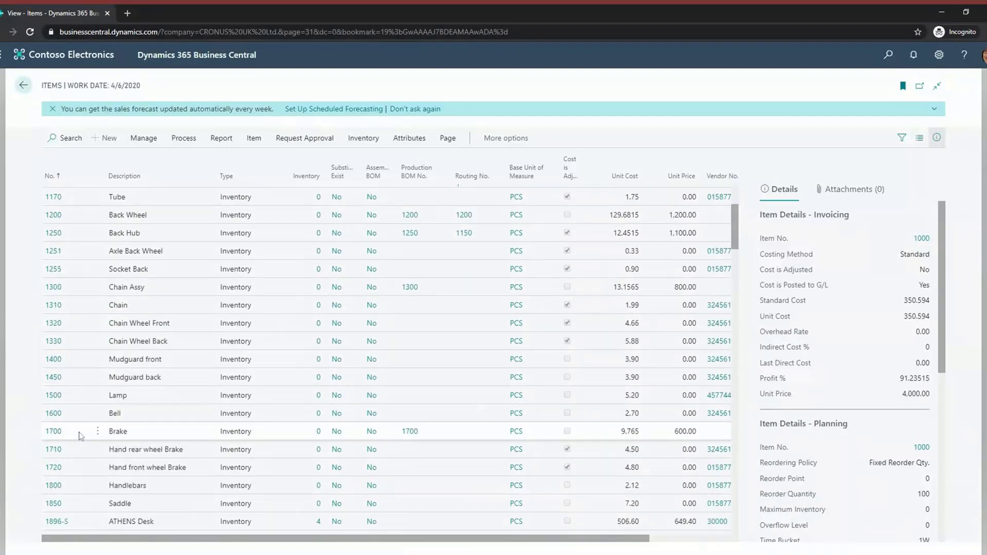
pyautogui.click(55, 400)
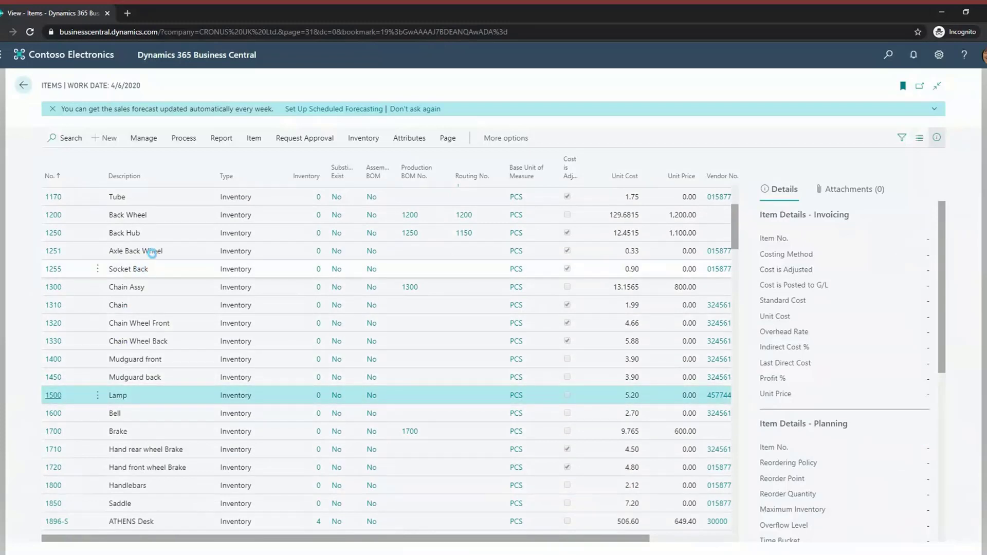
pyautogui.scroll(-2, 174, 334)
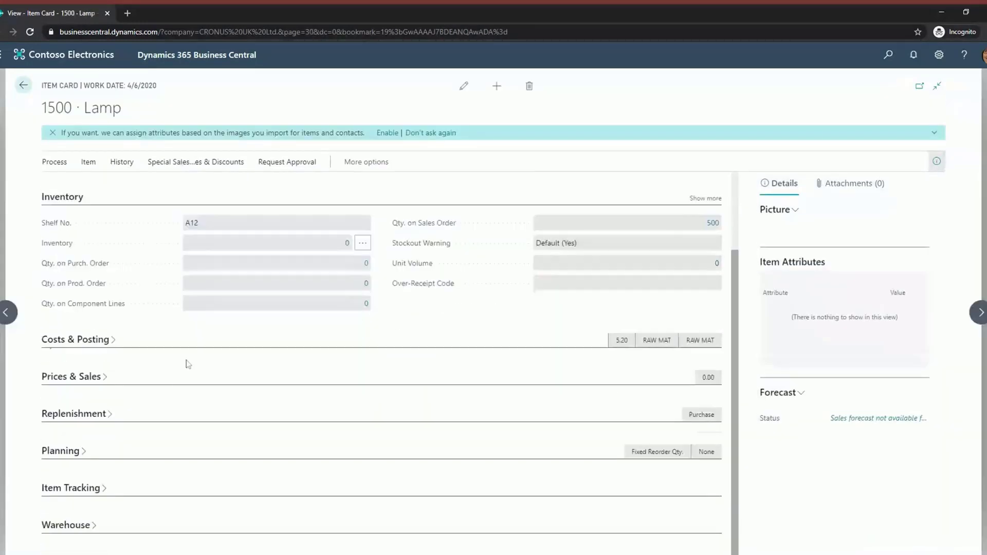
# Step: Expand the Replenishment and Planning sections of the Lamp item card to show their settings
pyautogui.click(87, 414)
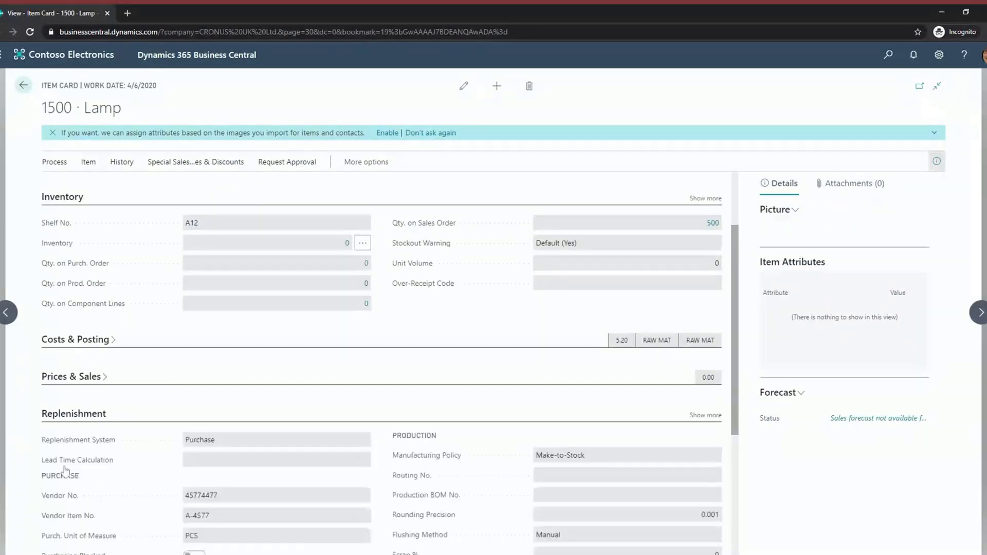
pyautogui.scroll(-3, 72, 484)
pyautogui.click(64, 513)
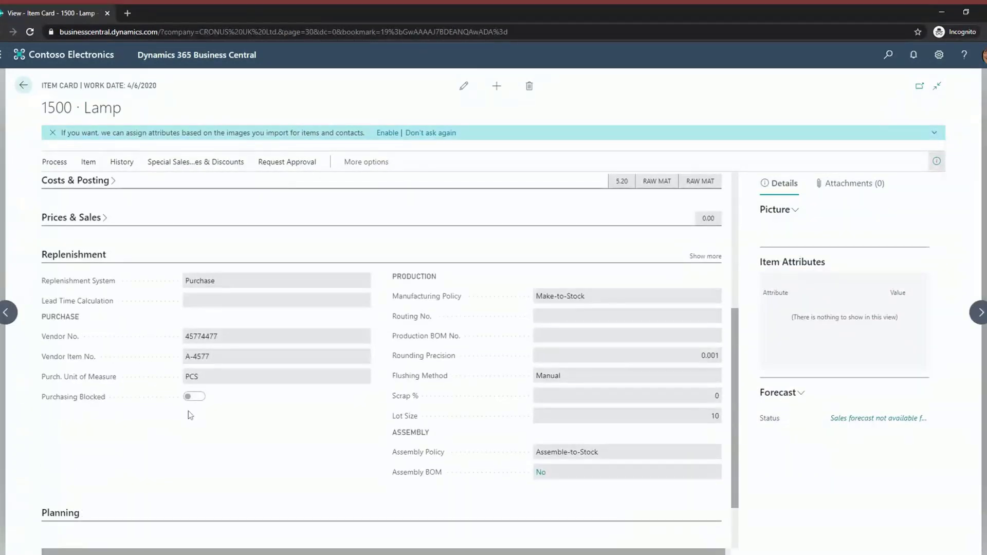
pyautogui.scroll(-2, 187, 404)
pyautogui.scroll(-1, 185, 383)
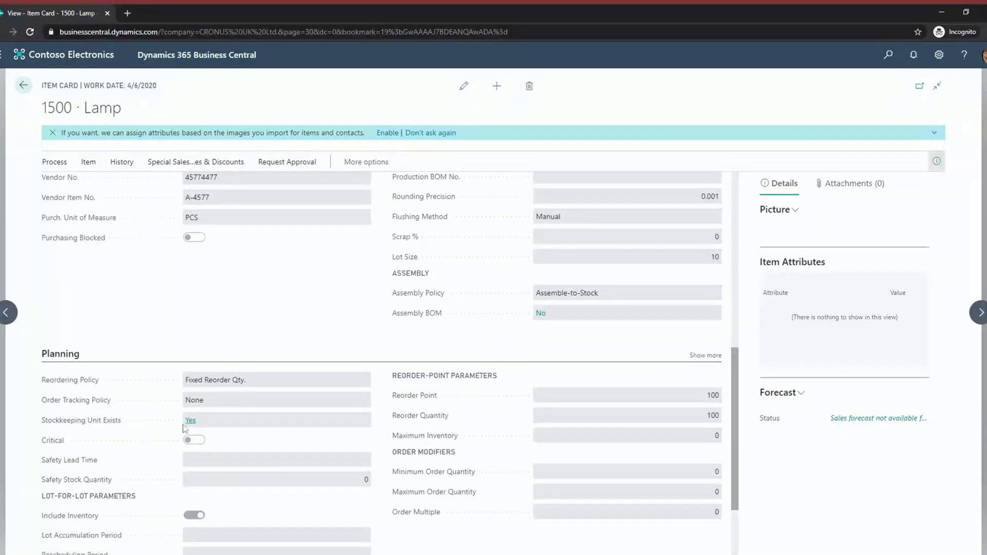
# Step: Open the Lamp's stockkeeping units from its planning settings and open the card for location BLUE
pyautogui.click(194, 422)
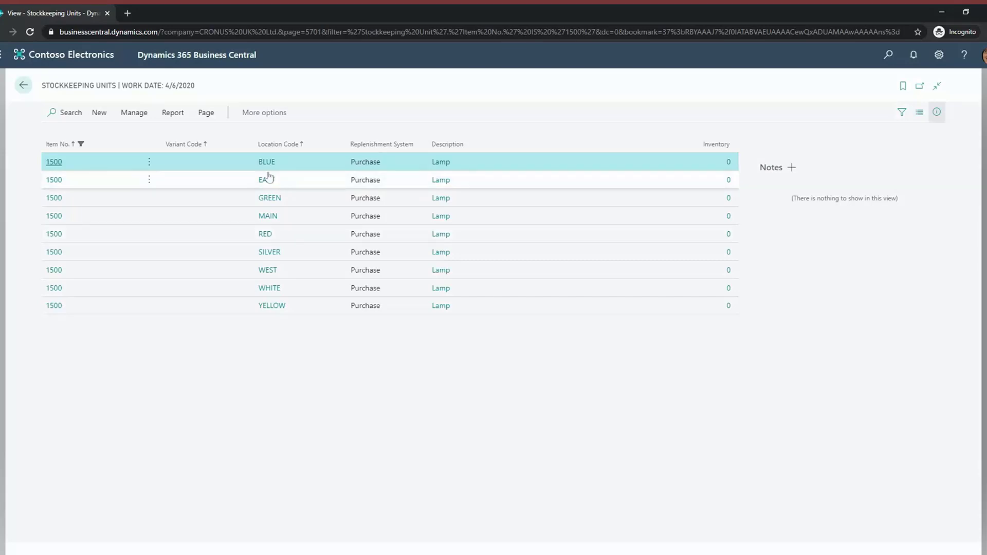
pyautogui.click(54, 162)
pyautogui.scroll(-1, 221, 268)
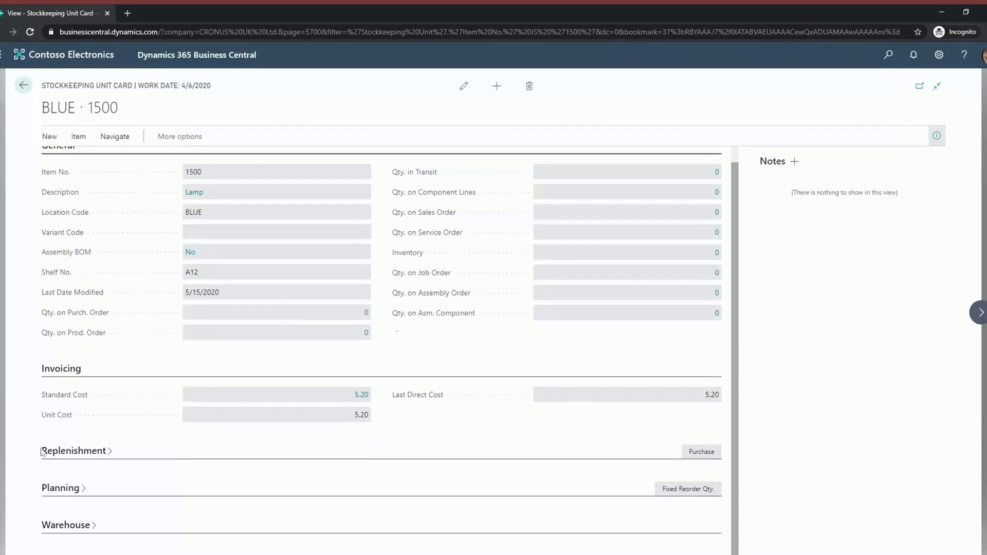
# Step: Expand the Replenishment and Planning sections of the BLUE stockkeeping unit card
pyautogui.click(73, 453)
pyautogui.scroll(-3, 60, 507)
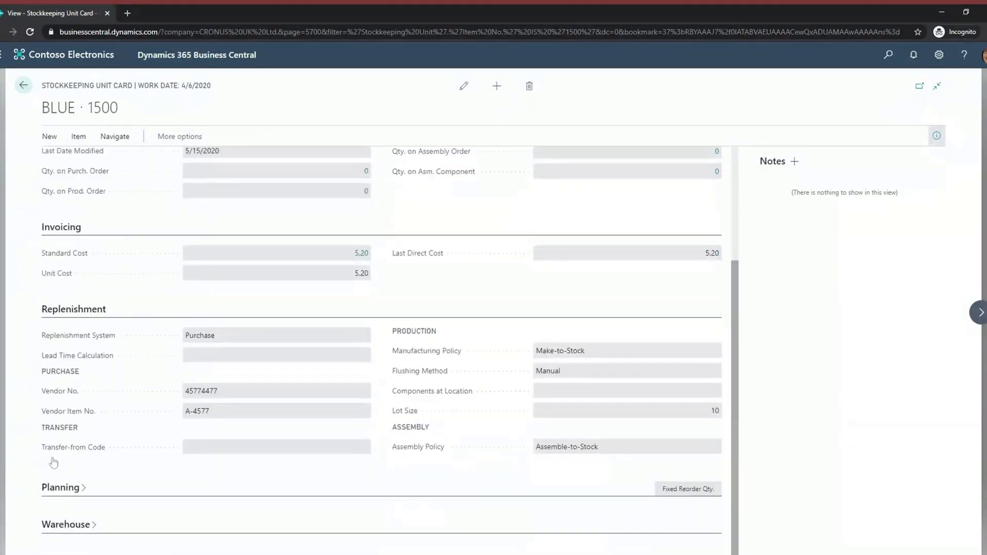
pyautogui.scroll(-2, 255, 397)
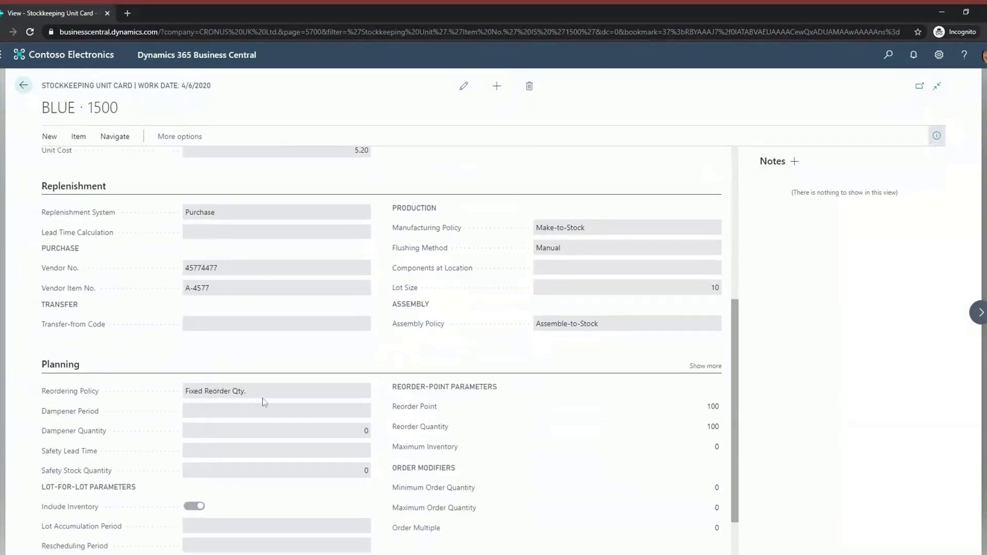
# Step: Examine the general, invoicing, replenishment and planning details of the BLUE stockkeeping unit
pyautogui.scroll(-1, 272, 360)
pyautogui.scroll(1, 232, 311)
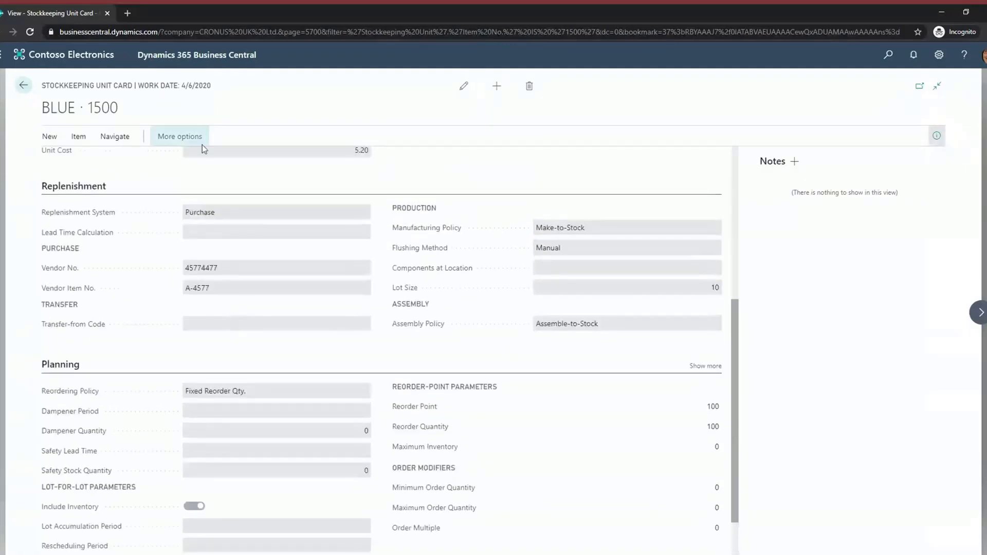
pyautogui.scroll(-1, 484, 189)
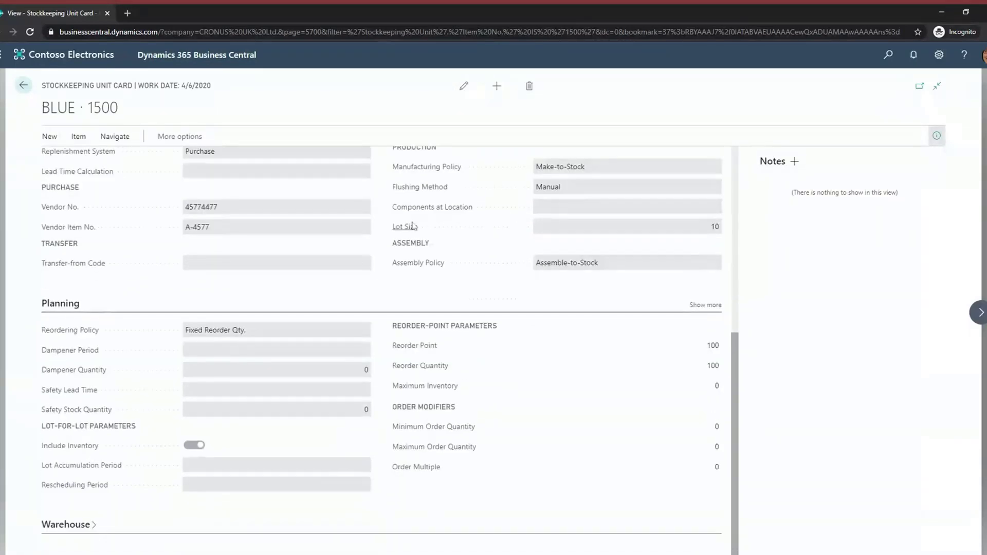
pyautogui.scroll(5, 304, 350)
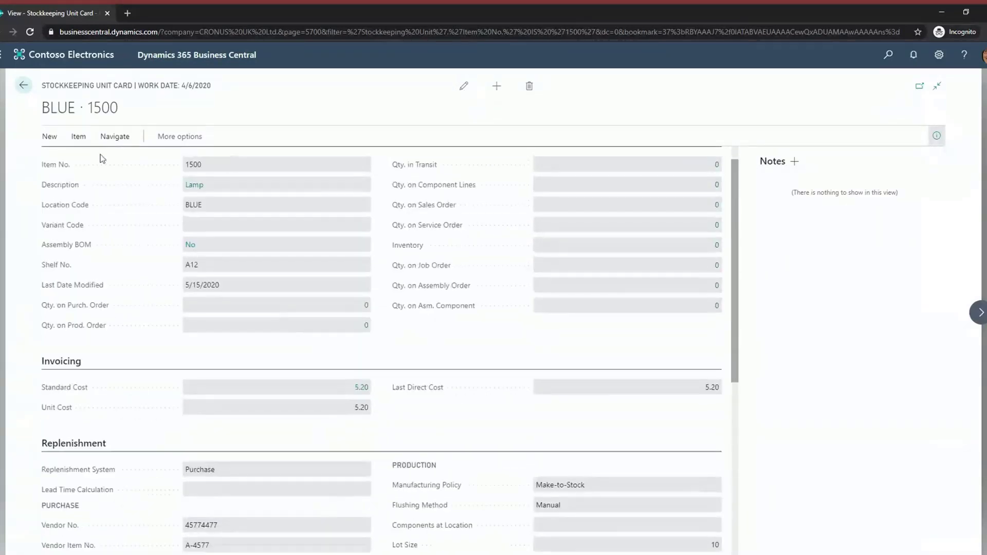
pyautogui.scroll(-1, 339, 246)
pyautogui.scroll(-1, 454, 248)
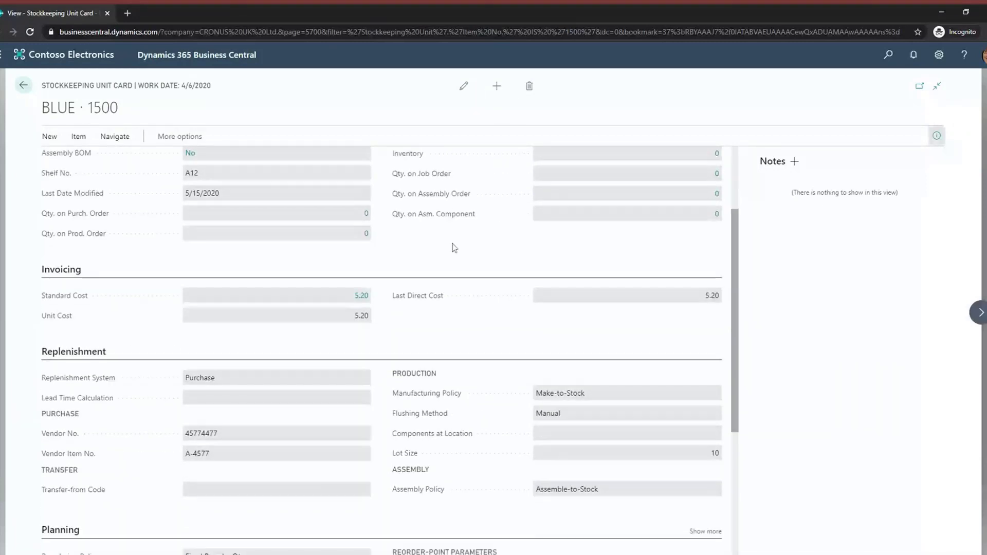
pyautogui.scroll(-2, 360, 247)
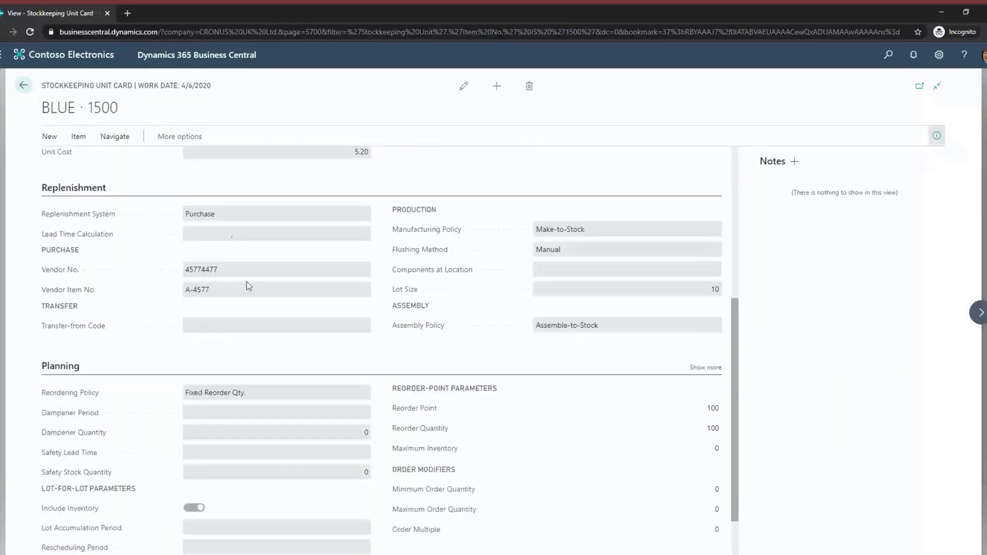
pyautogui.scroll(1, 264, 249)
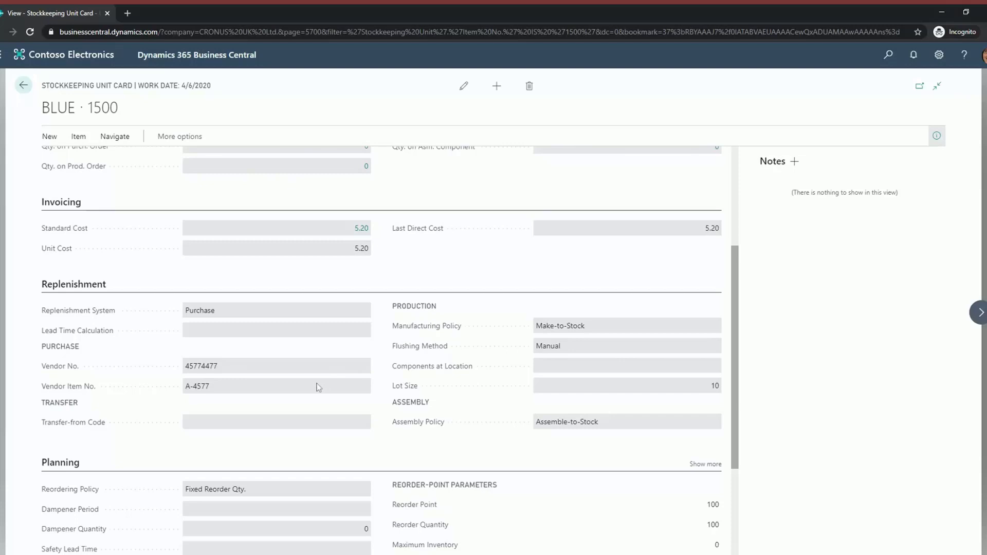
pyautogui.scroll(-2, 307, 389)
pyautogui.scroll(-2, 303, 387)
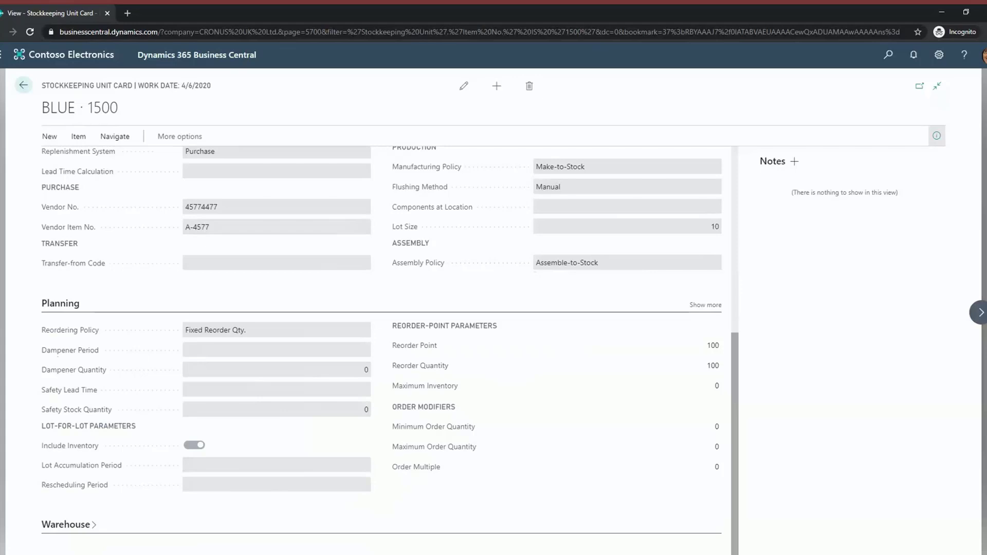
# Step: Examine the reordering policy, reorder quantity, maximum inventory and order modifiers in the stockkeeping unit's planning settings
pyautogui.click(719, 367)
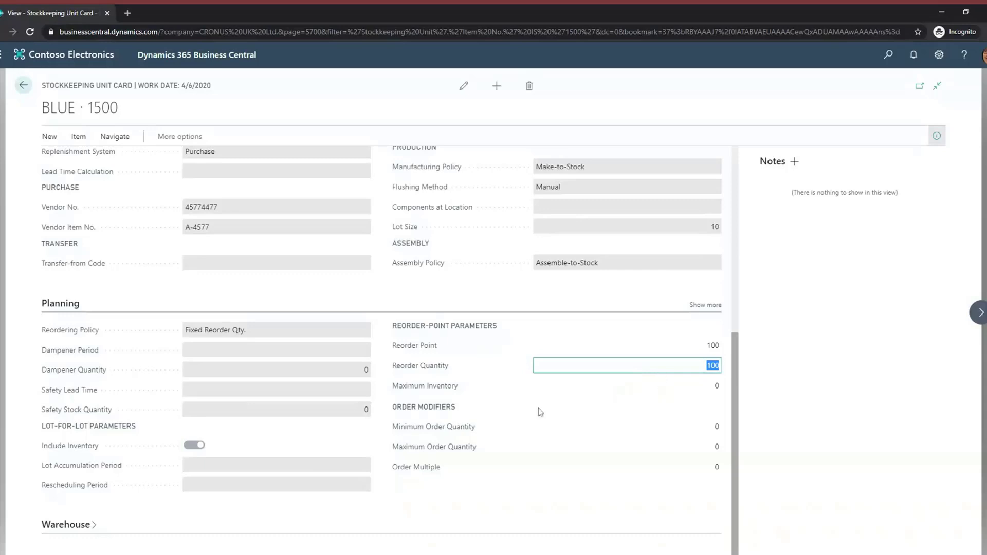
pyautogui.click(661, 432)
pyautogui.click(686, 450)
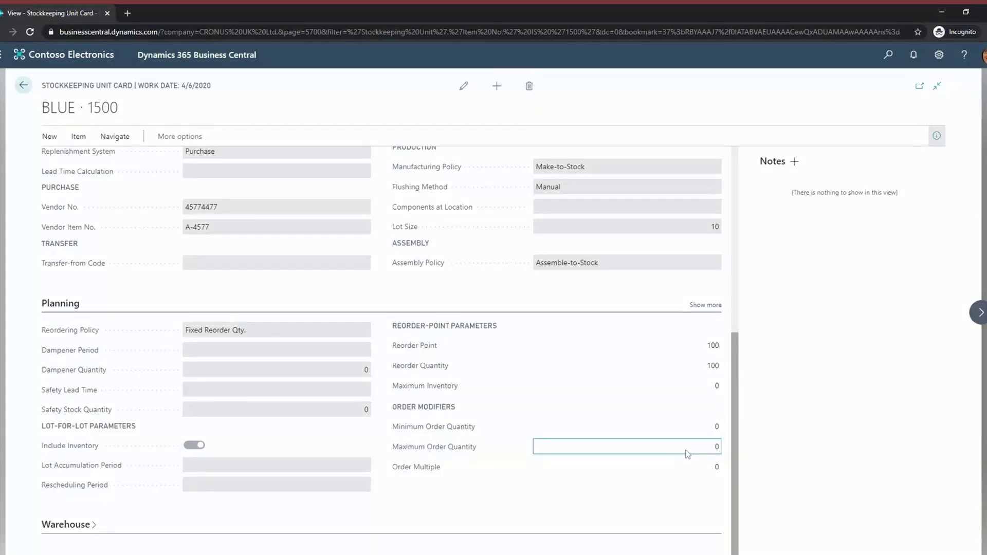
pyautogui.doubleClick(717, 446)
pyautogui.click(672, 387)
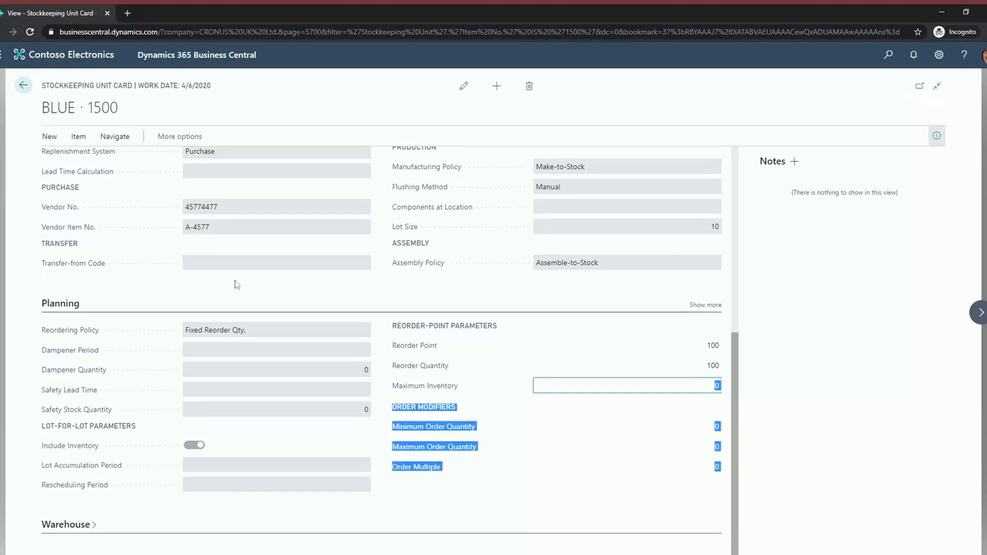
pyautogui.click(261, 333)
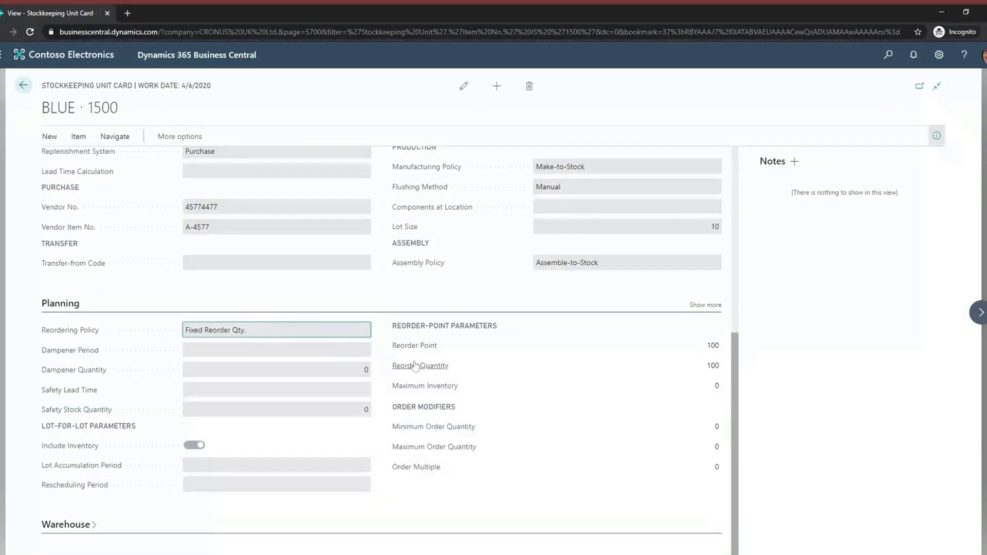
pyautogui.click(709, 389)
pyautogui.click(696, 389)
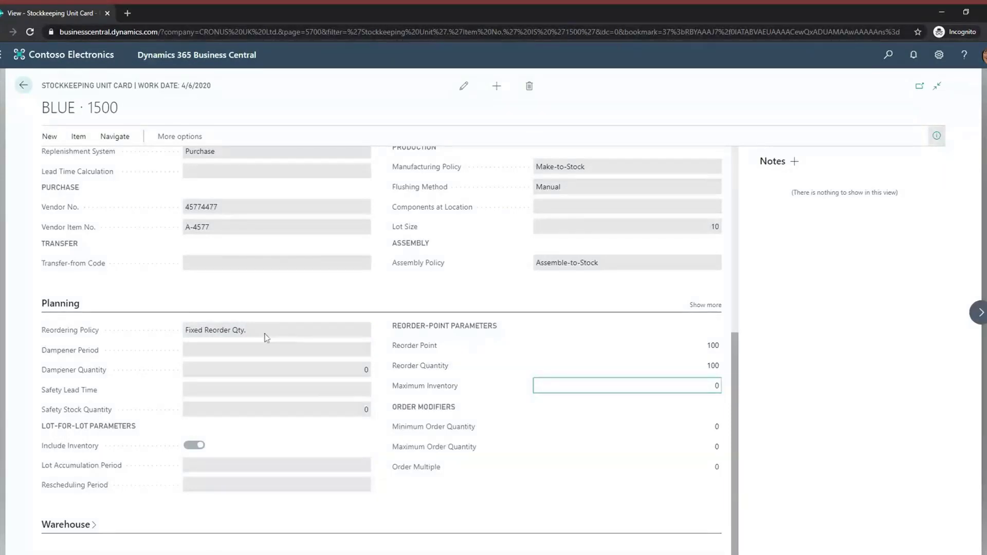
pyautogui.doubleClick(715, 385)
pyautogui.click(669, 433)
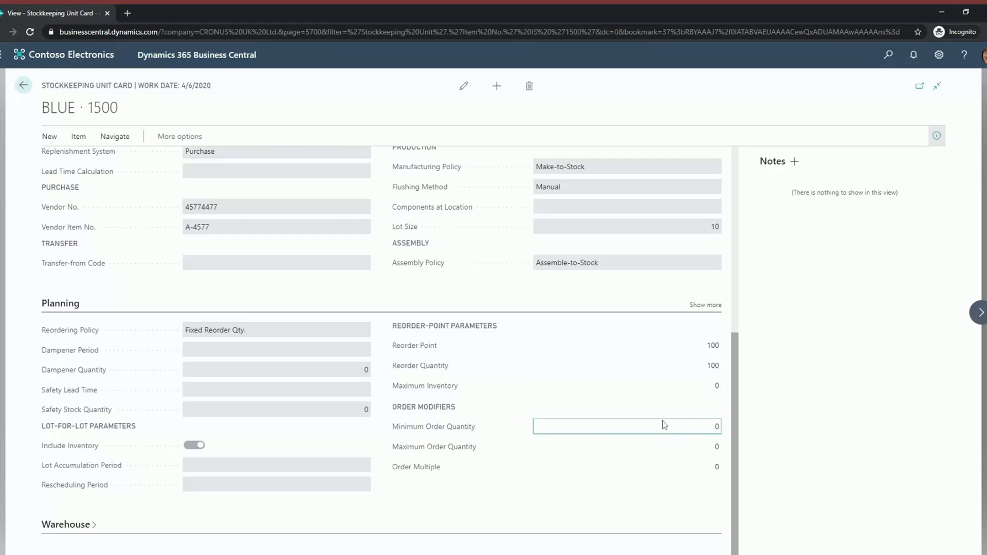
# Step: Show the additional planning fields and examine the lot accumulation, rescheduling and dampener period settings
pyautogui.click(207, 467)
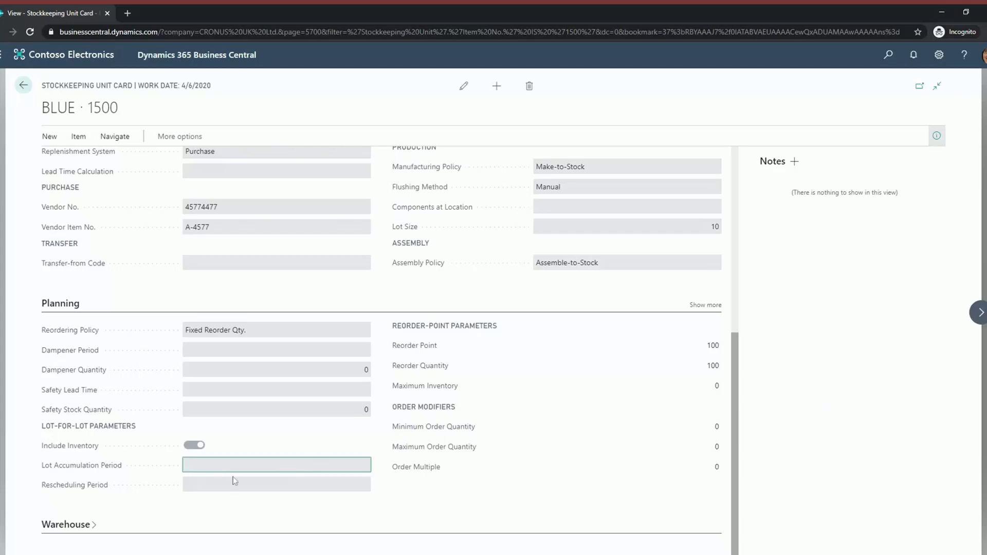
pyautogui.click(705, 306)
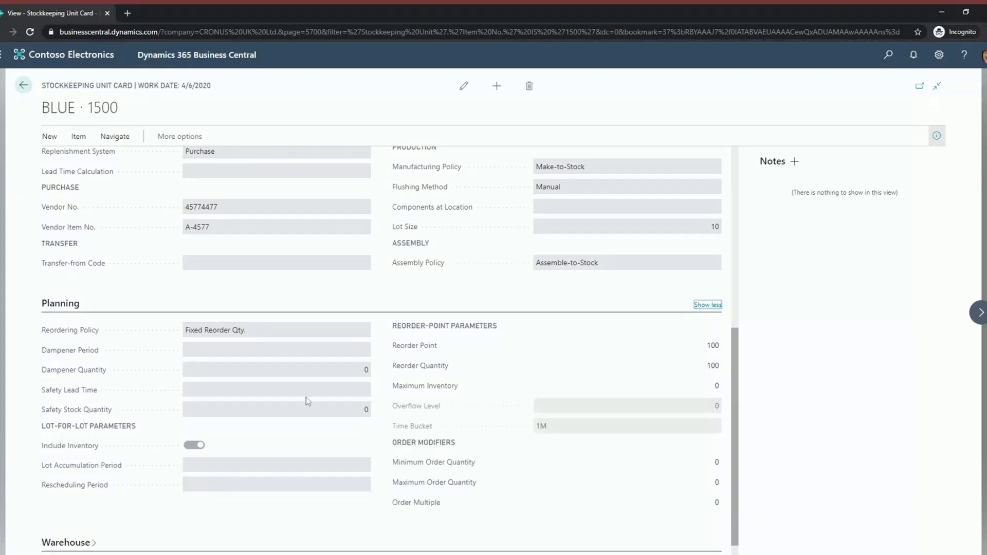
pyautogui.click(220, 453)
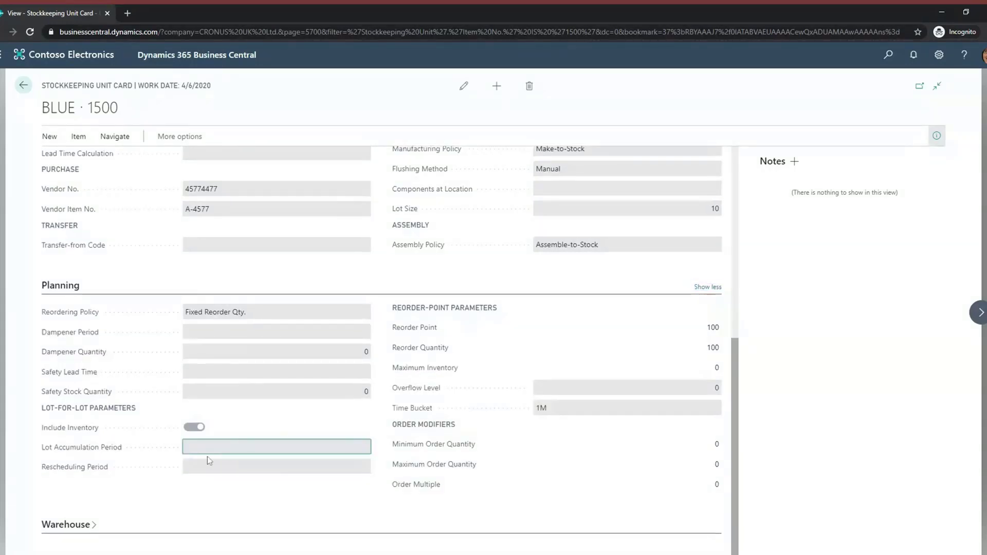
pyautogui.click(213, 468)
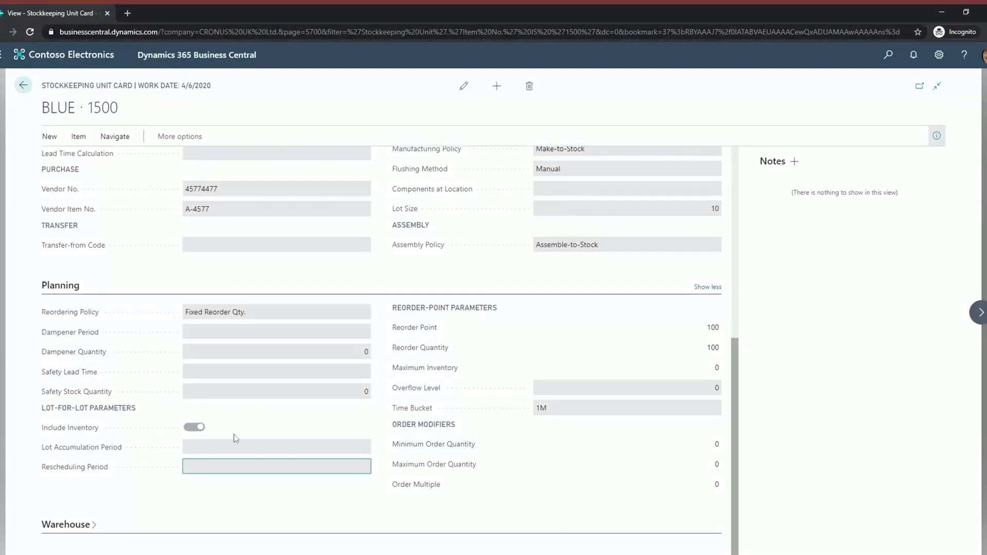
pyautogui.click(240, 333)
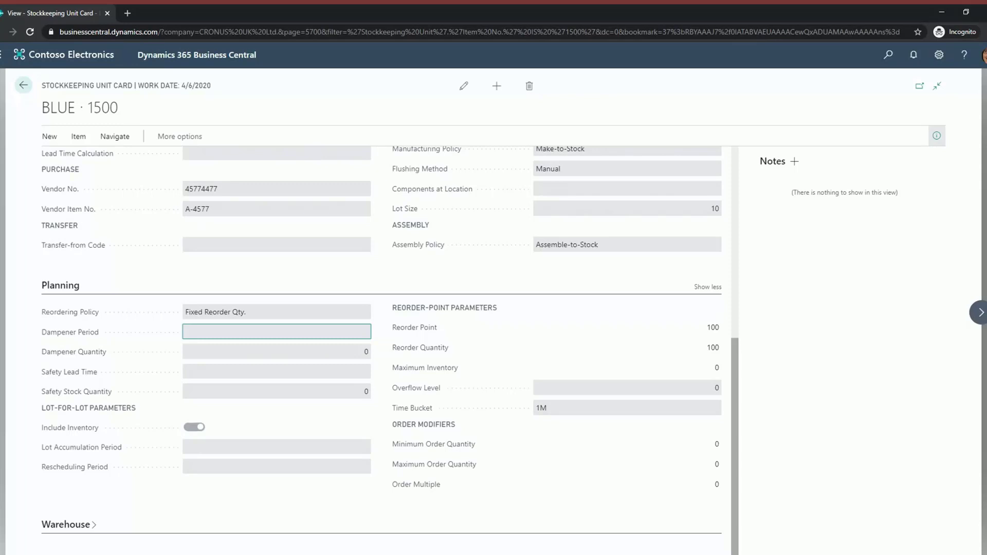
pyautogui.click(276, 469)
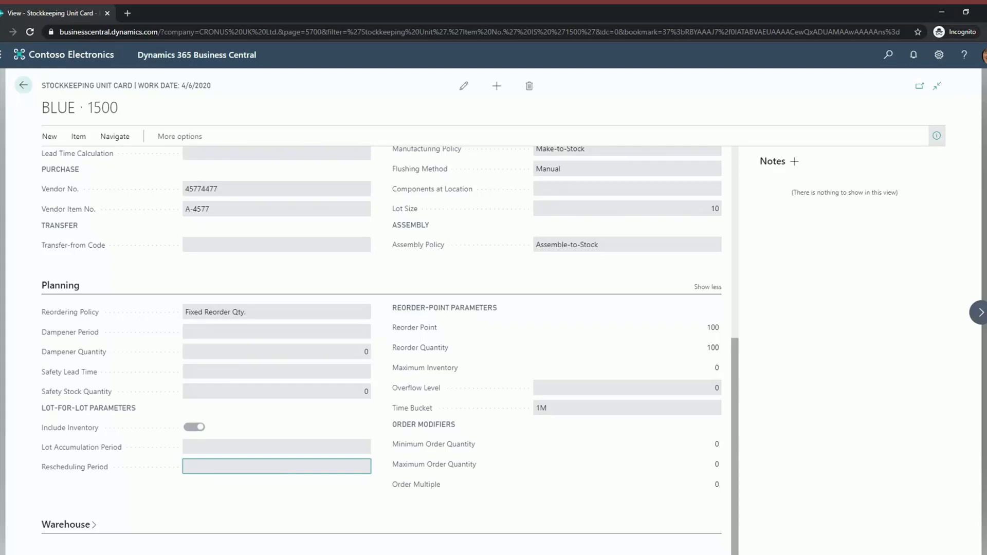
pyautogui.click(320, 450)
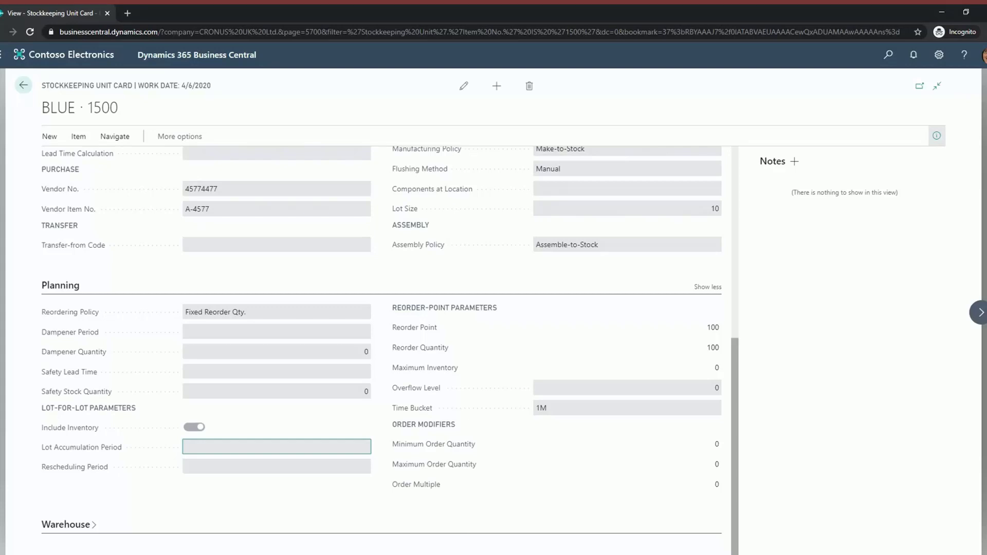
# Step: Close the BLUE stockkeeping unit card and the stockkeeping units list to return to the Lamp item card
pyautogui.click(969, 101)
pyautogui.press('Escape')
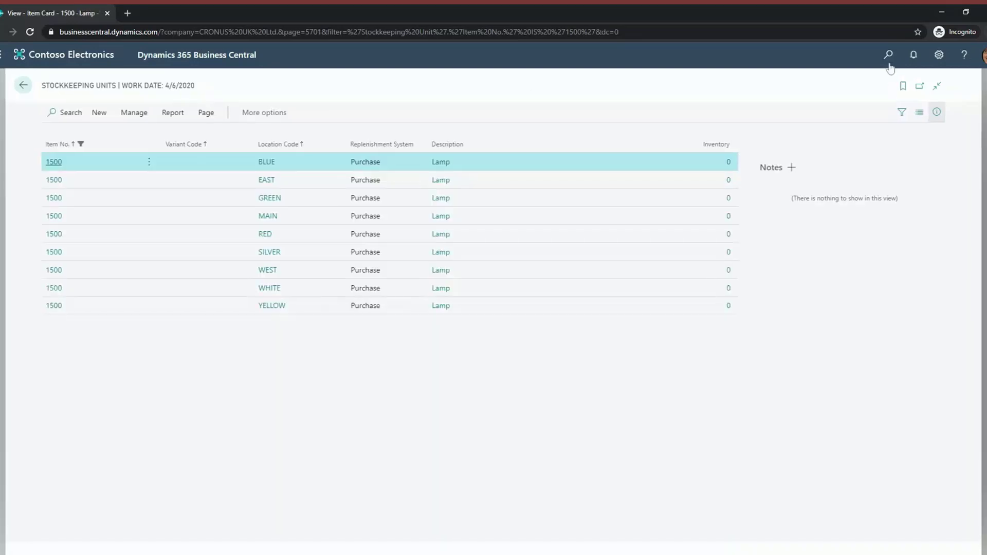
pyautogui.click(936, 83)
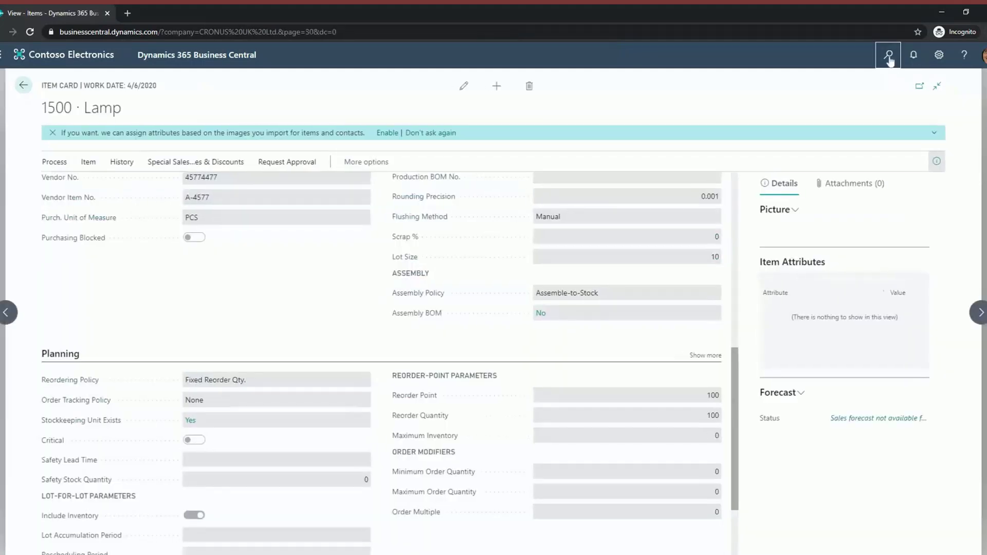
# Step: Search the pages for forecasts, open Demand Forecasts and show the LAMPS forecast overview
pyautogui.click(889, 56)
pyautogui.write('forec')
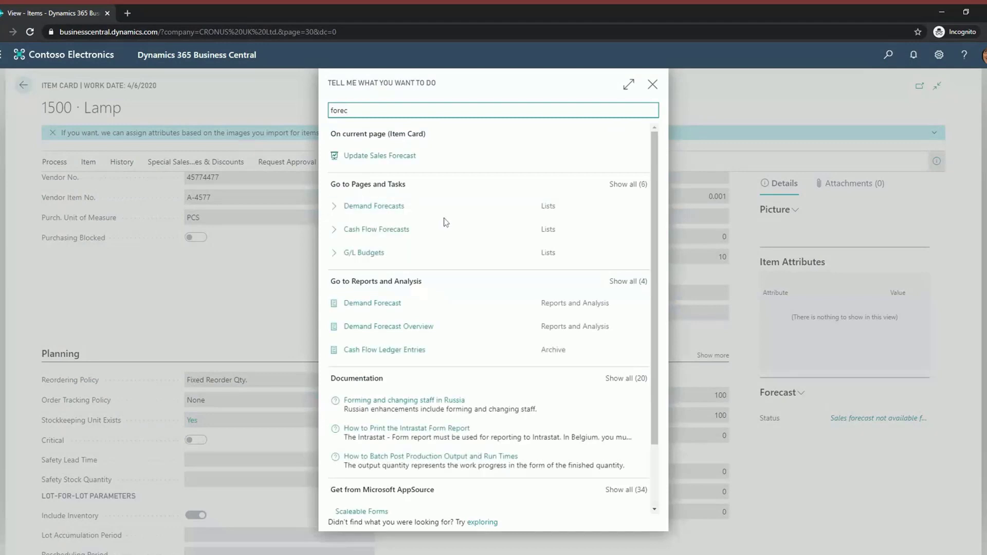
pyautogui.click(403, 206)
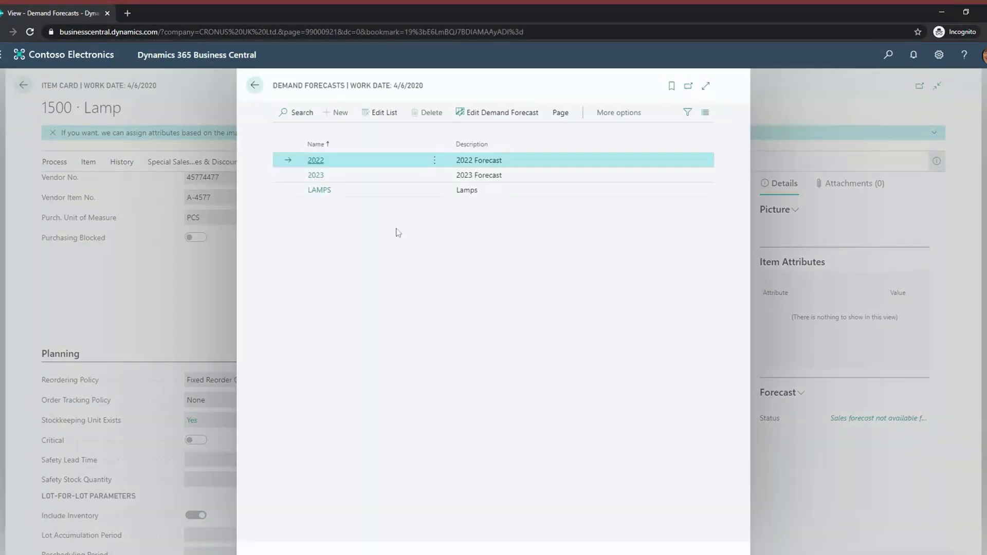
pyautogui.click(319, 191)
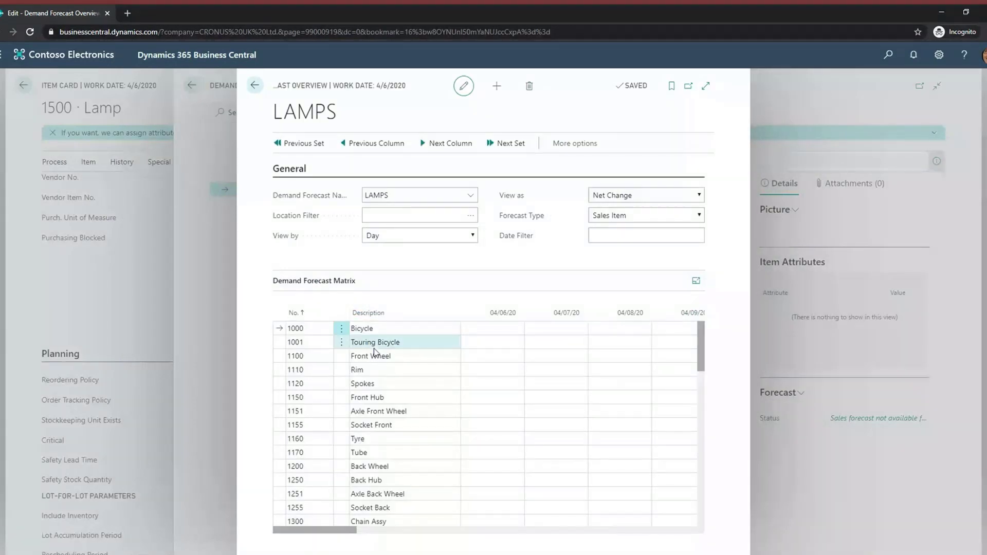
# Step: Filter the LAMPS forecast to the MAIN location and view the demand forecast matrix by month
pyautogui.scroll(-6, 403, 349)
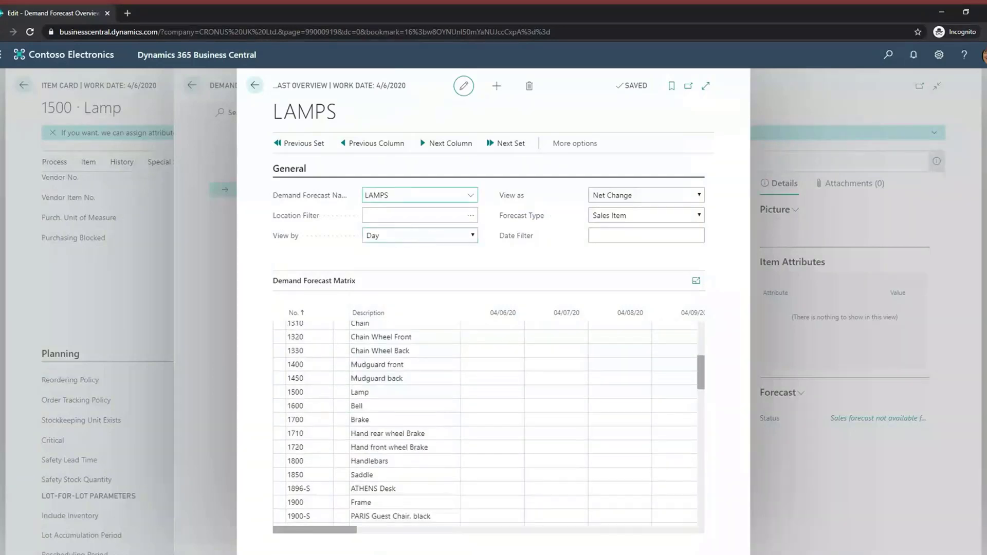
pyautogui.click(466, 216)
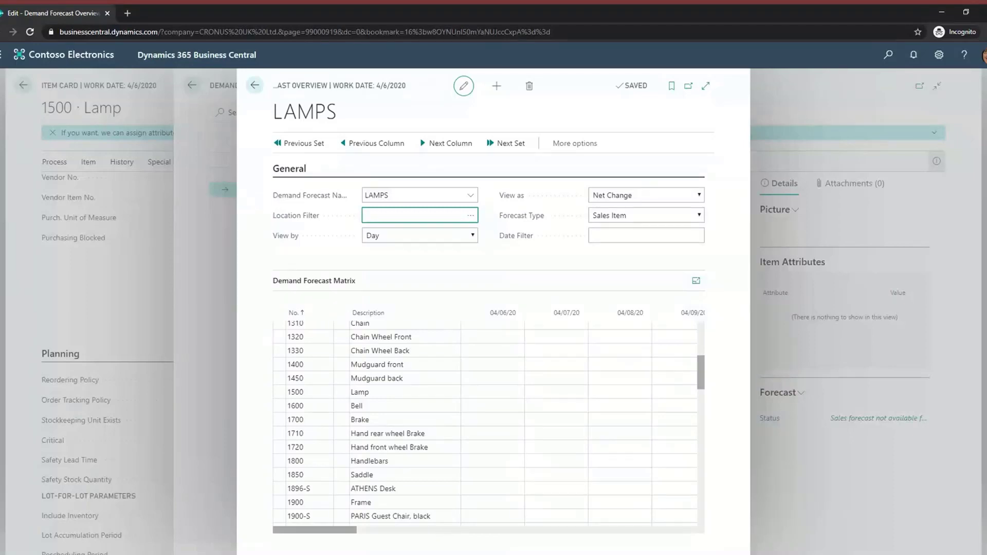
pyautogui.write('MAIN')
pyautogui.press('Tab')
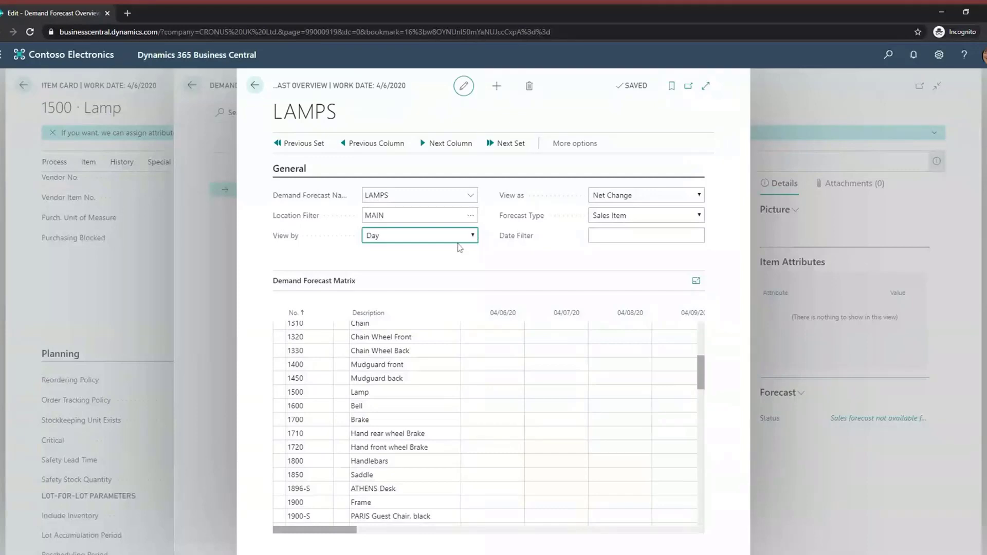
pyautogui.click(443, 259)
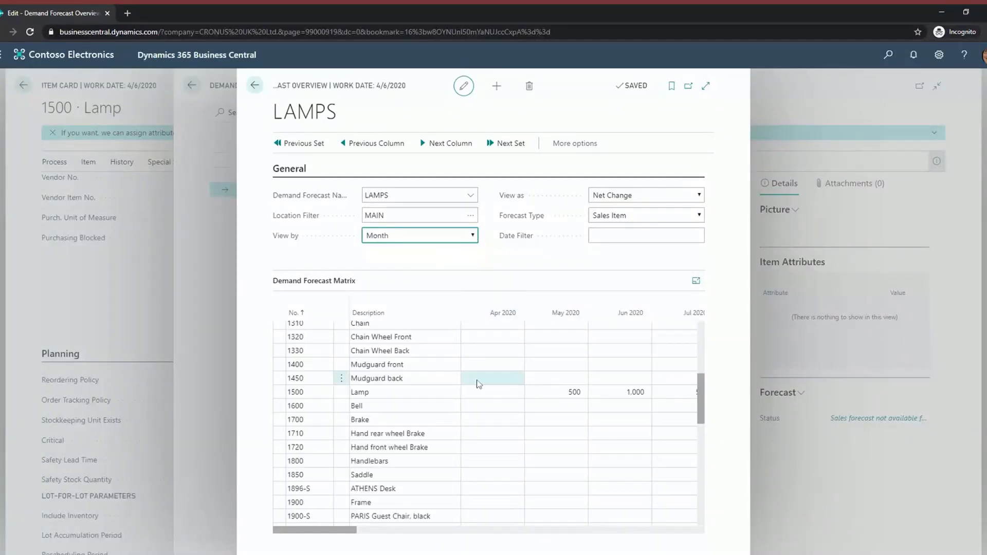
# Step: Examine the demand forecast entries behind the May 2020 quantity of item 1500, and return to the matrix
pyautogui.moveTo(334, 531); pyautogui.dragTo(388, 505)
pyautogui.click(443, 407)
pyautogui.click(432, 395)
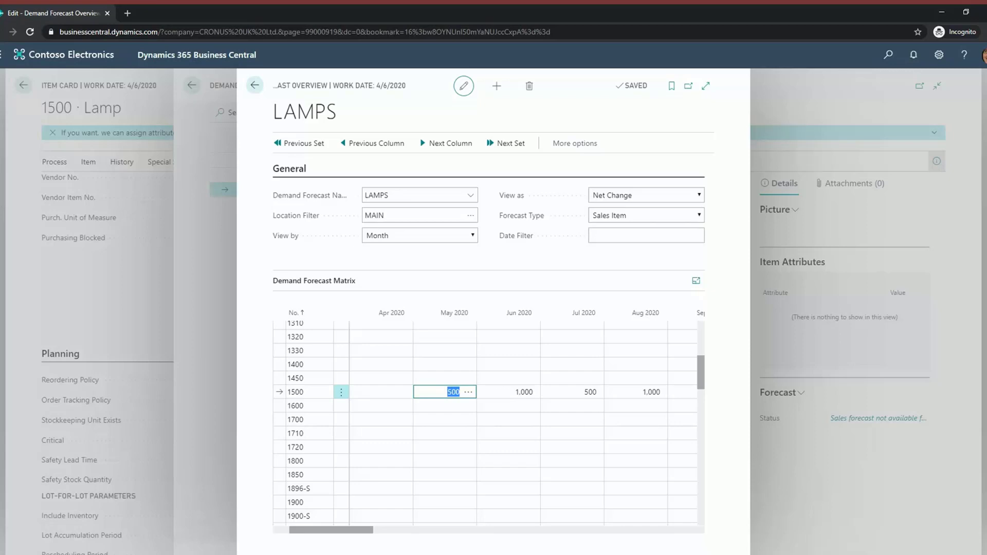
pyautogui.click(468, 392)
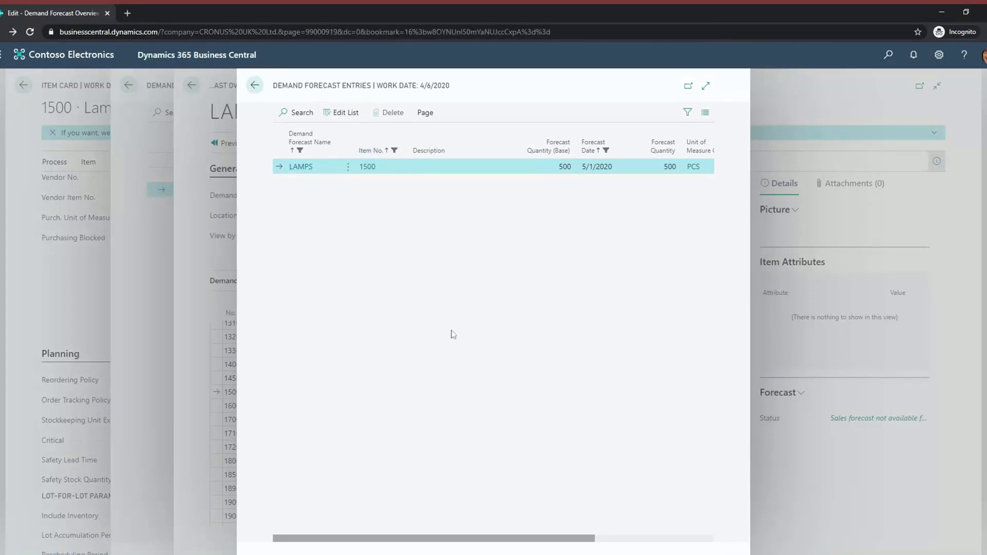
pyautogui.press('Escape')
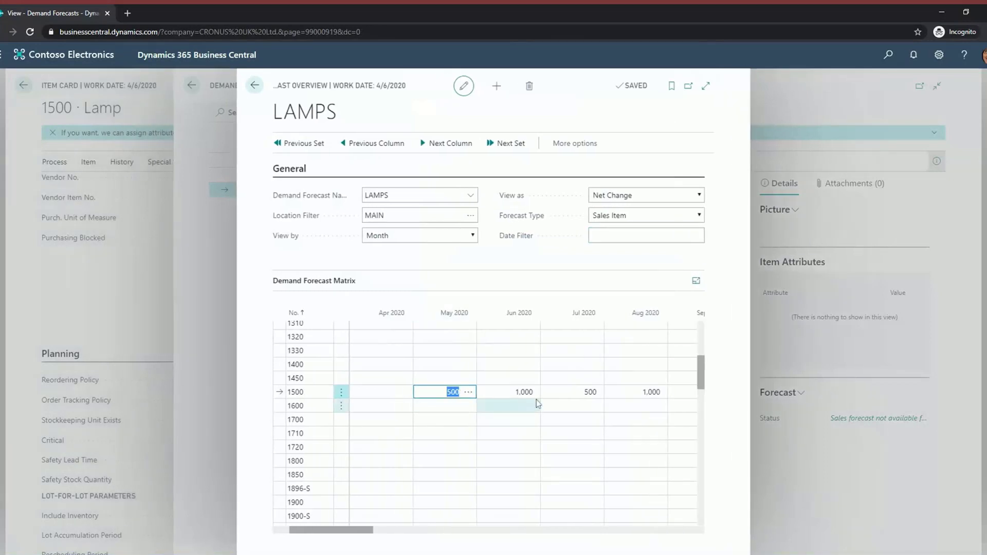
# Step: Try to change the May 2020 forecast of item 1500 to 1,000, and revert the change
pyautogui.write('1,00')
pyautogui.write('0')
pyautogui.press('Tab')
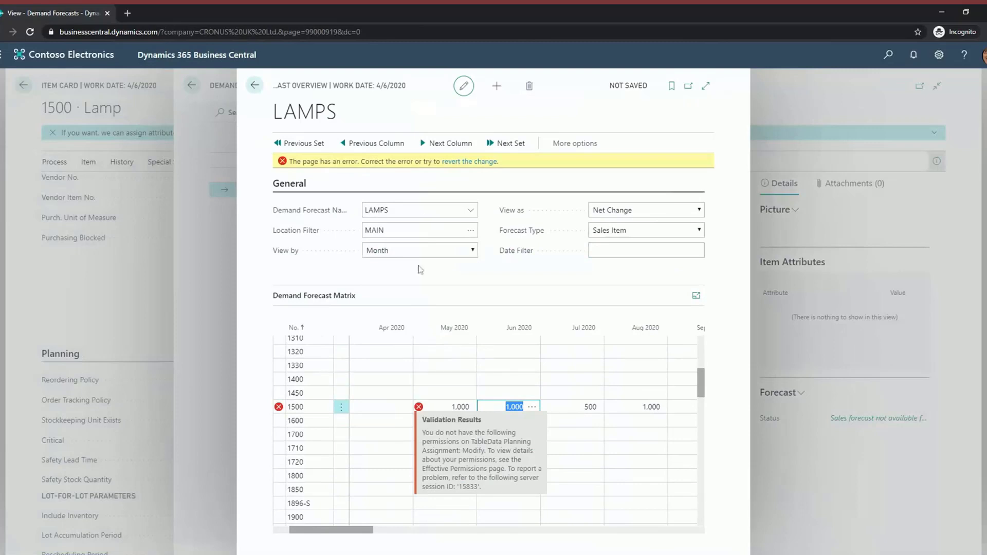
pyautogui.click(463, 162)
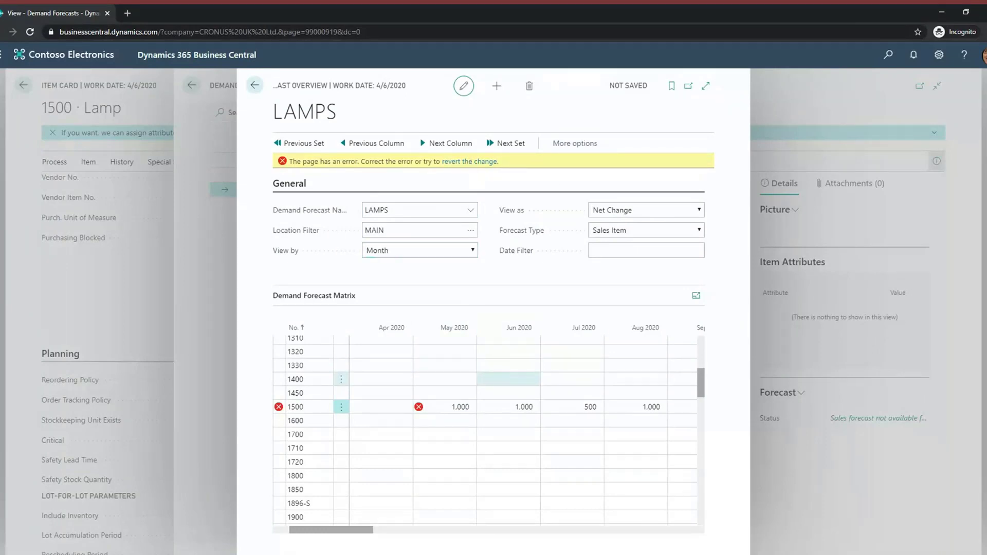
# Step: Examine the demand forecast entries behind the September 2020 quantity of item 1500, and close them
pyautogui.click(508, 407)
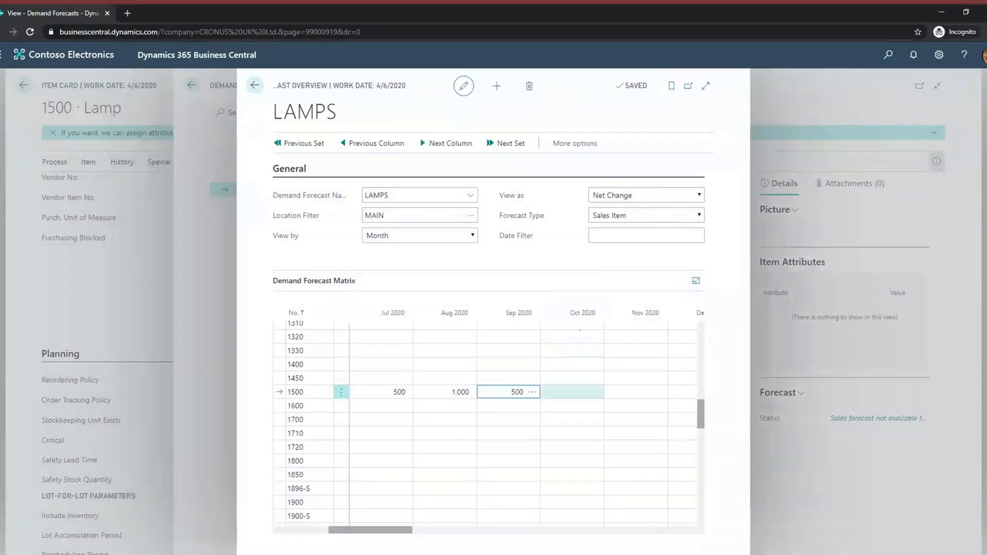
pyautogui.click(532, 392)
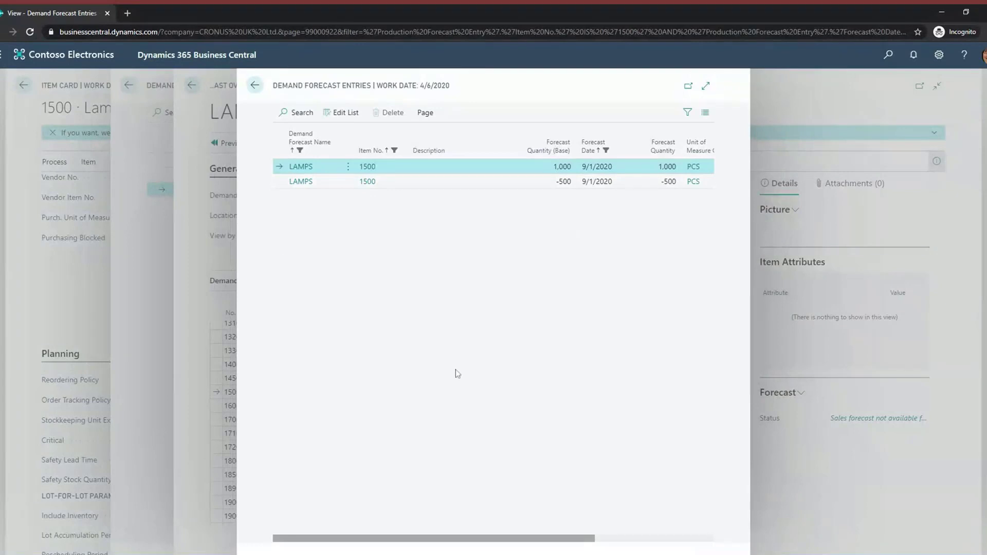
pyautogui.press('Escape')
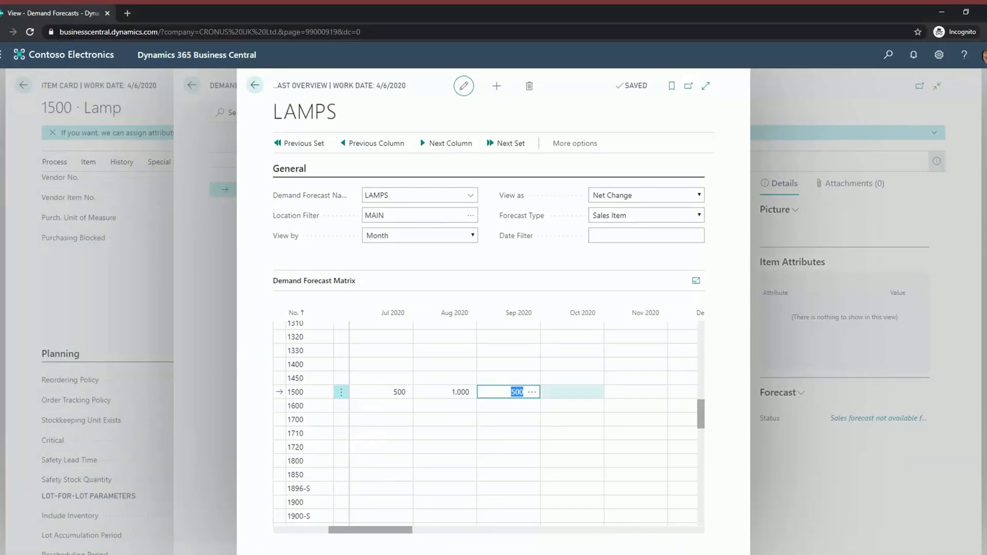
pyautogui.click(532, 393)
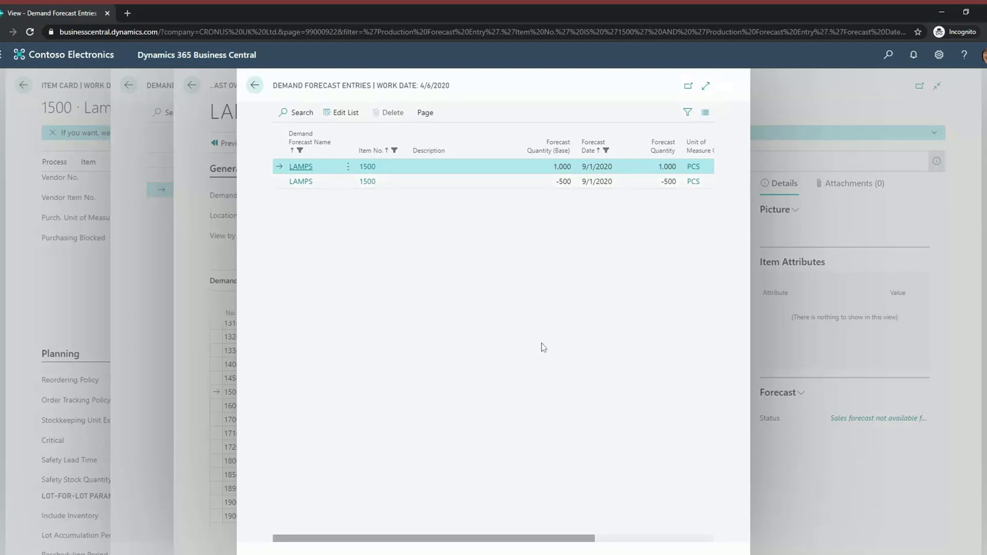
pyautogui.click(898, 134)
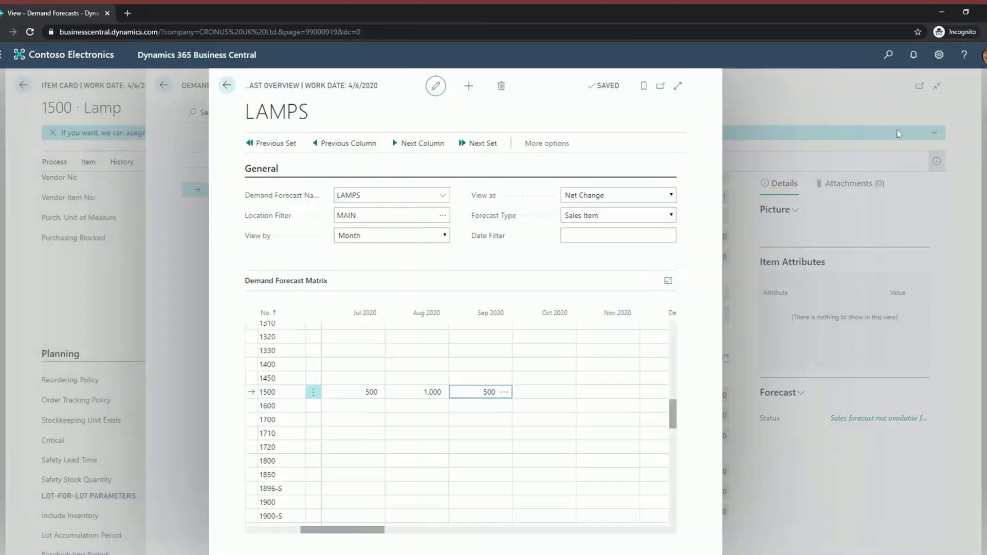
# Step: Leave the LAMPS forecast overview, search the pages for "planning work" and open Planning Worksheets
pyautogui.click(892, 58)
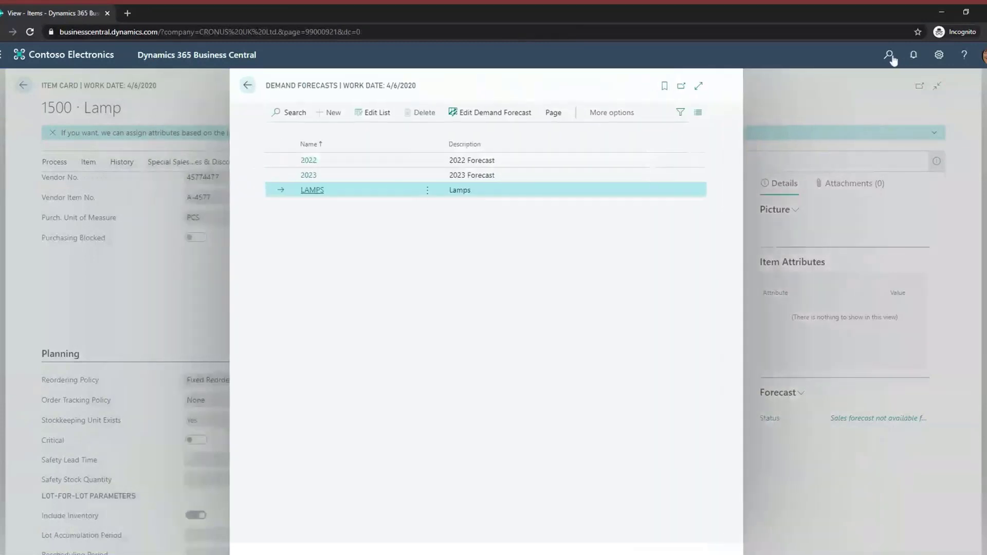
pyautogui.click(891, 57)
pyautogui.write('pl')
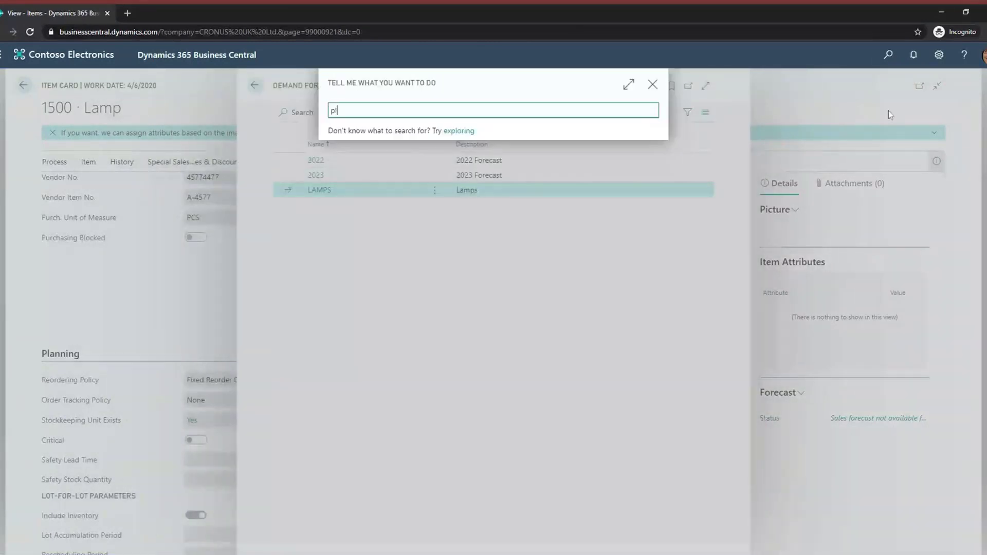
pyautogui.press('BackSpace')
pyautogui.press('BackSpace')
pyautogui.write('planning work')
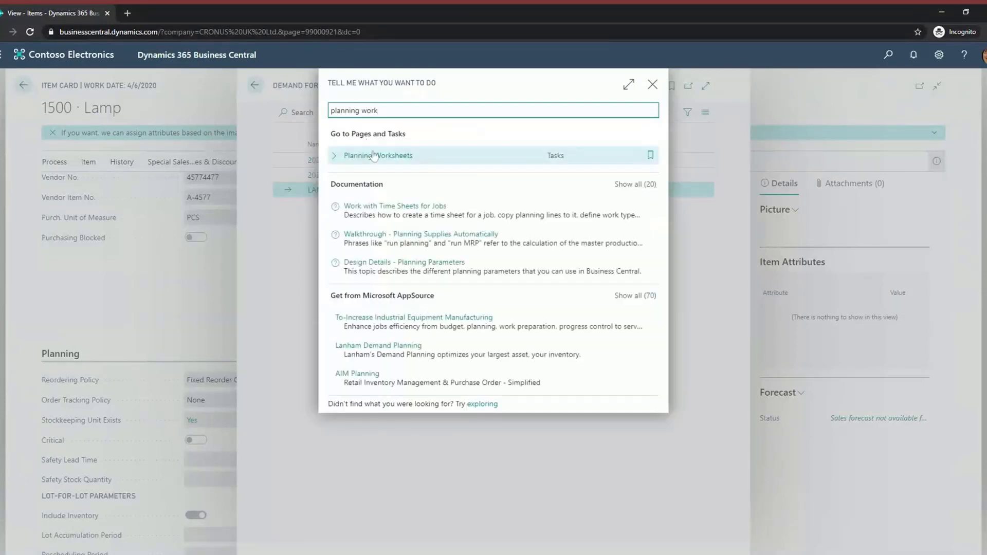
pyautogui.click(371, 155)
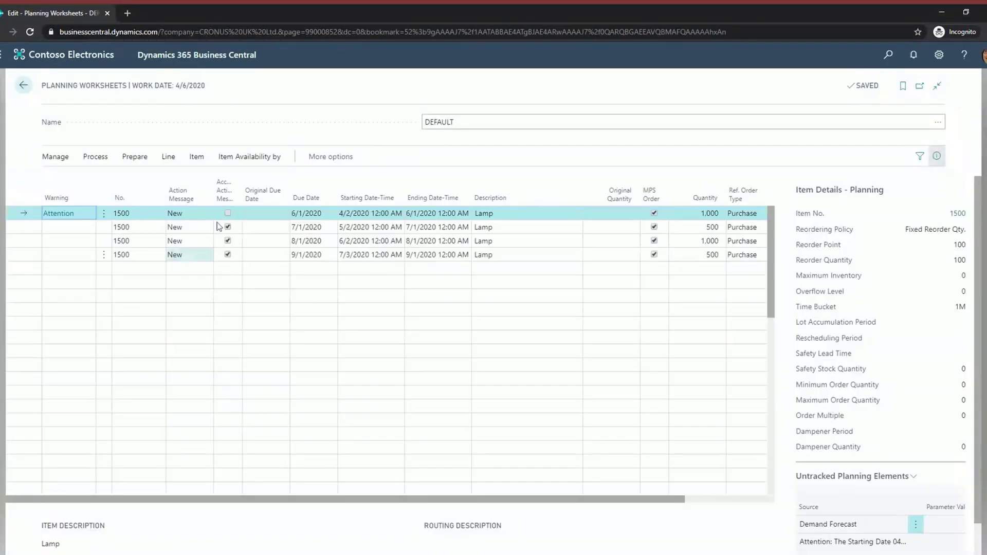
# Step: Open the plan calculation options for the DEFAULT worksheet and set the starting date to 5/20/2020 and ending date to 9/30/2020
pyautogui.click(314, 229)
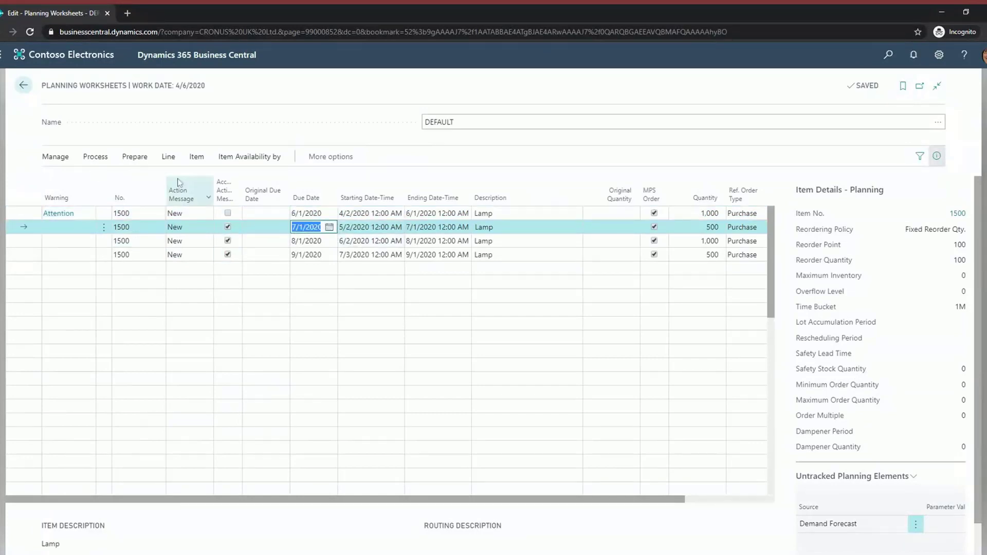
pyautogui.moveTo(181, 182)
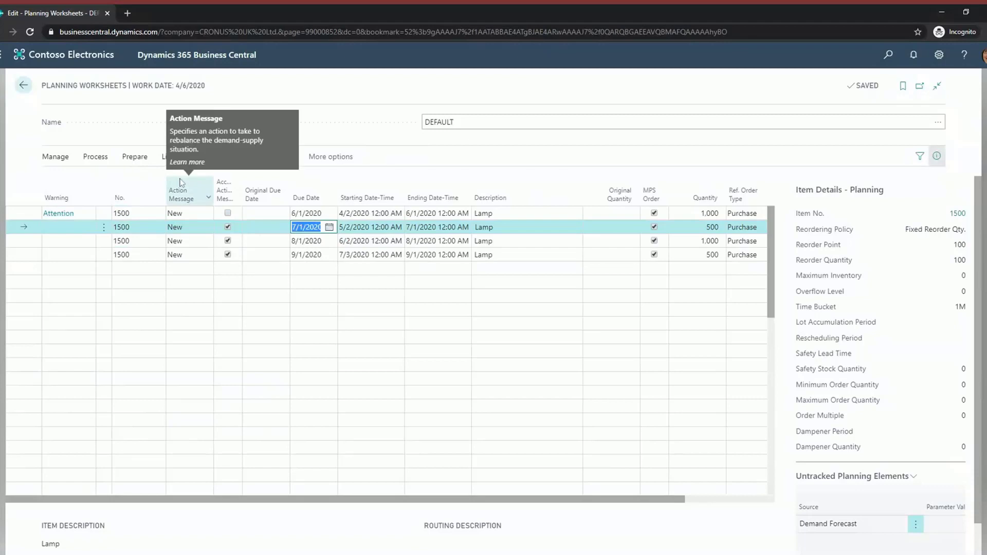
pyautogui.click(115, 156)
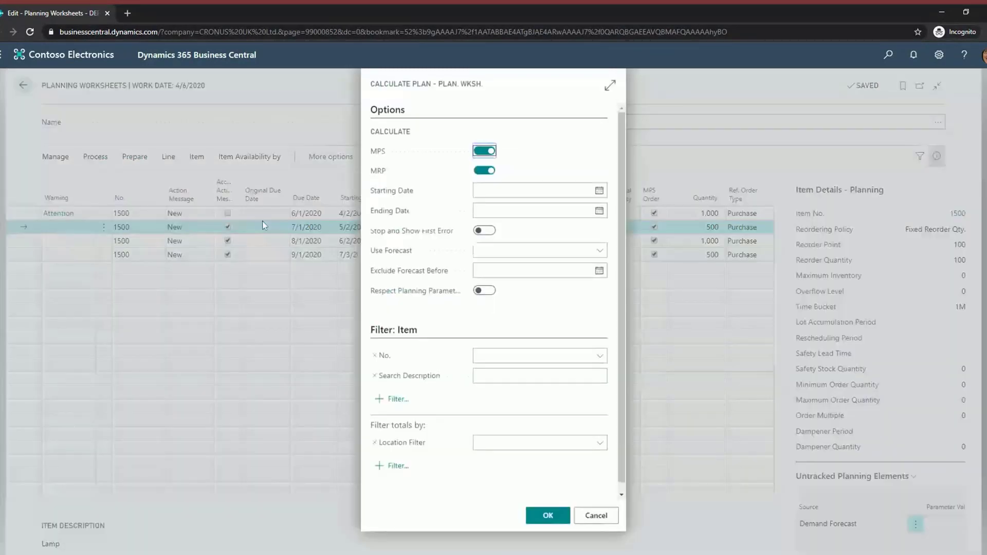
pyautogui.click(514, 192)
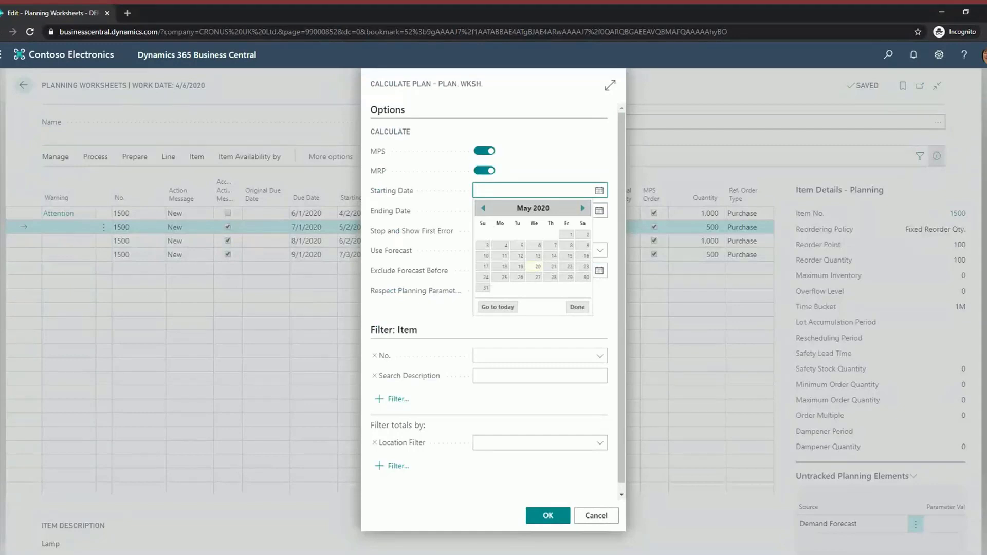
pyautogui.write('5/20/2020')
pyautogui.press('Tab')
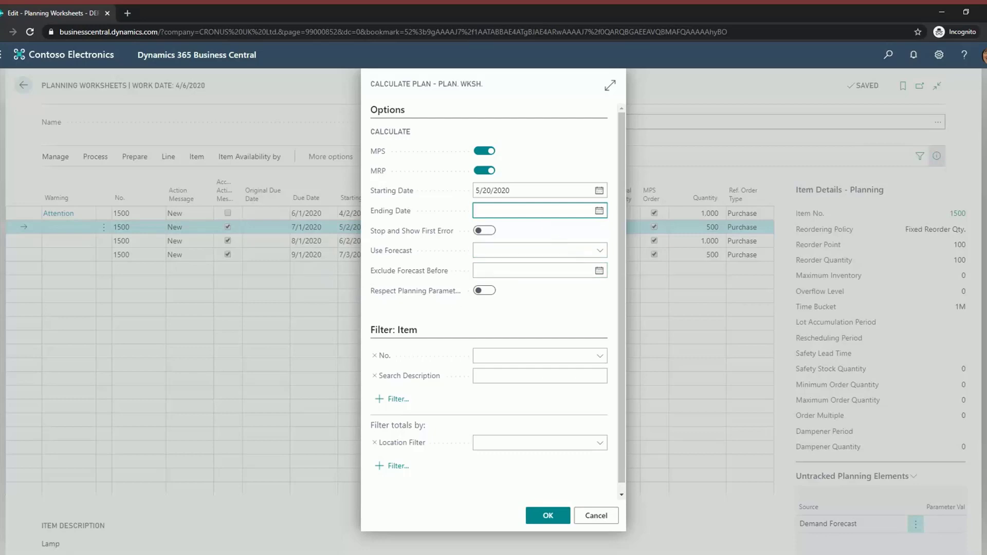
pyautogui.write('12')
pyautogui.press('BackSpace')
pyautogui.press('BackSpace')
pyautogui.write('9.')
pyautogui.write('30')
pyautogui.press('Tab')
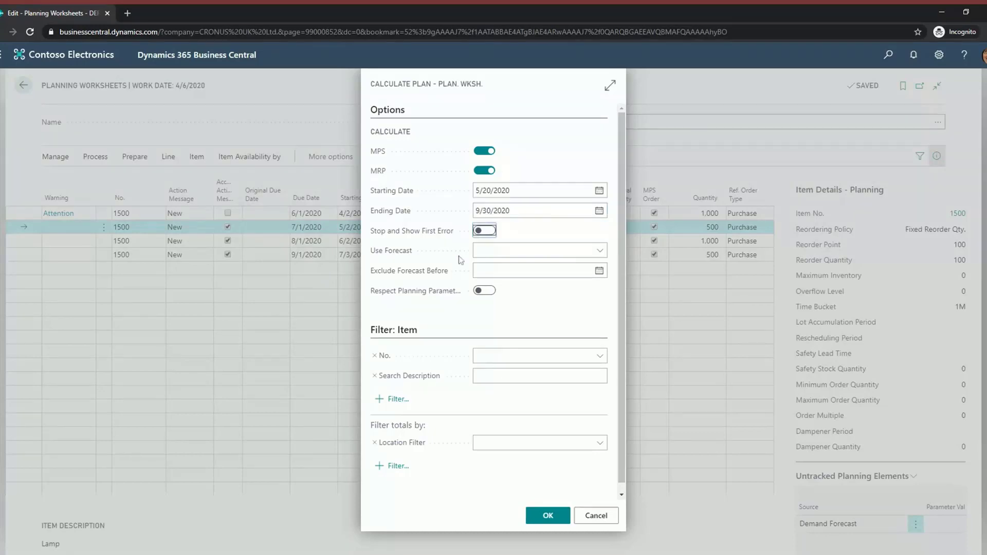
# Step: Examine the demand forecasts selectable for the plan calculation, and cancel the calculation
pyautogui.click(562, 252)
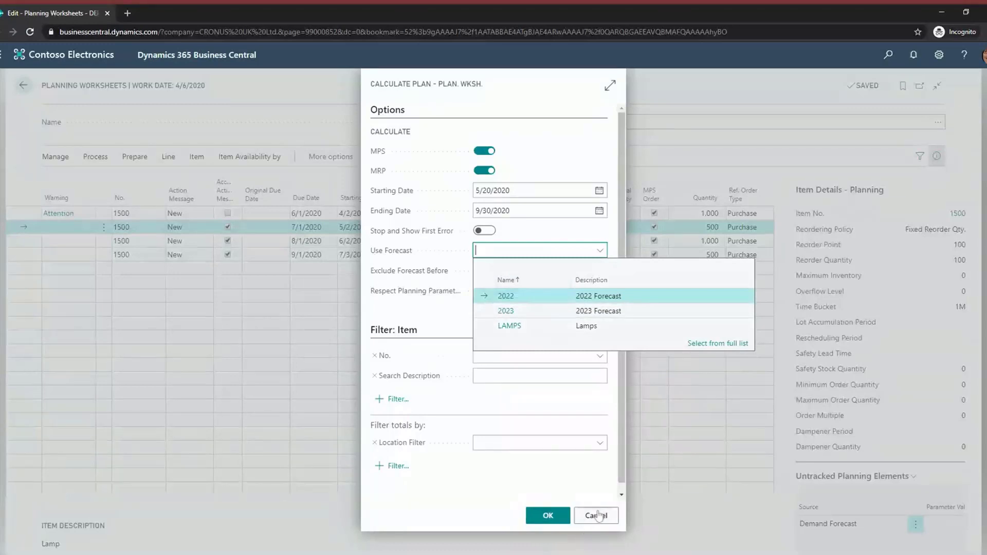
pyautogui.click(597, 516)
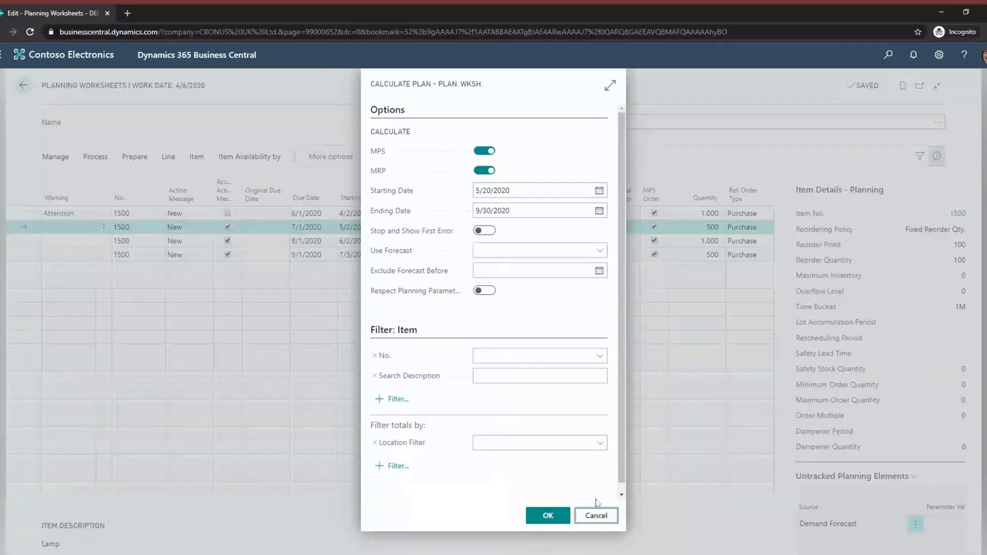
pyautogui.click(597, 515)
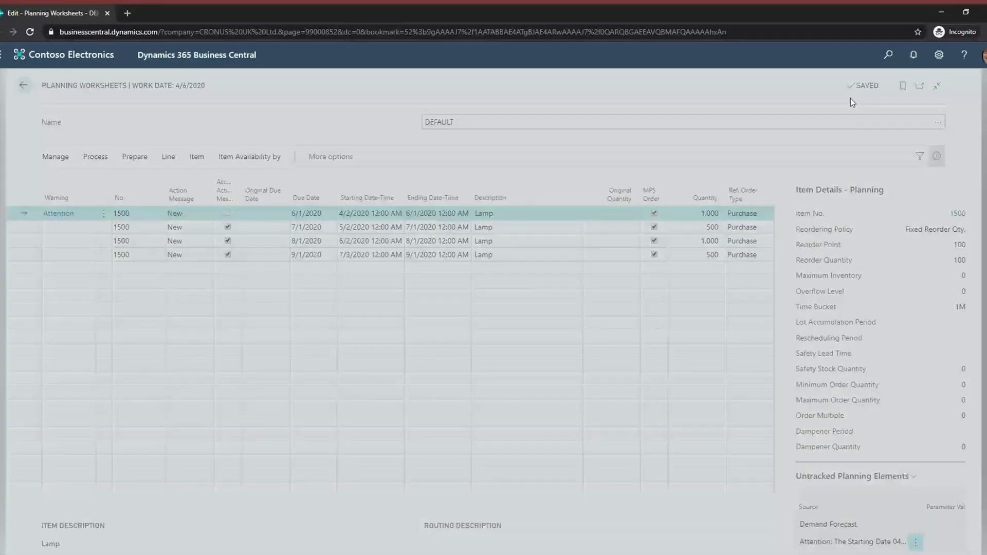
# Step: Search for "manu set", open Manufacturing Setup and examine its planning settings, including the current demand forecast field
pyautogui.hotkey('alt', 'q')
pyautogui.write('manu set')
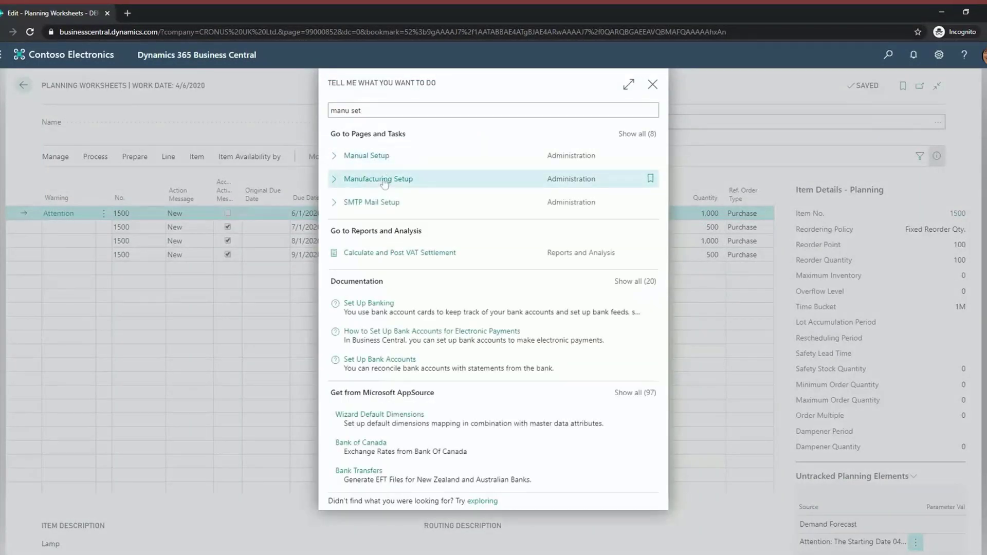
pyautogui.click(383, 180)
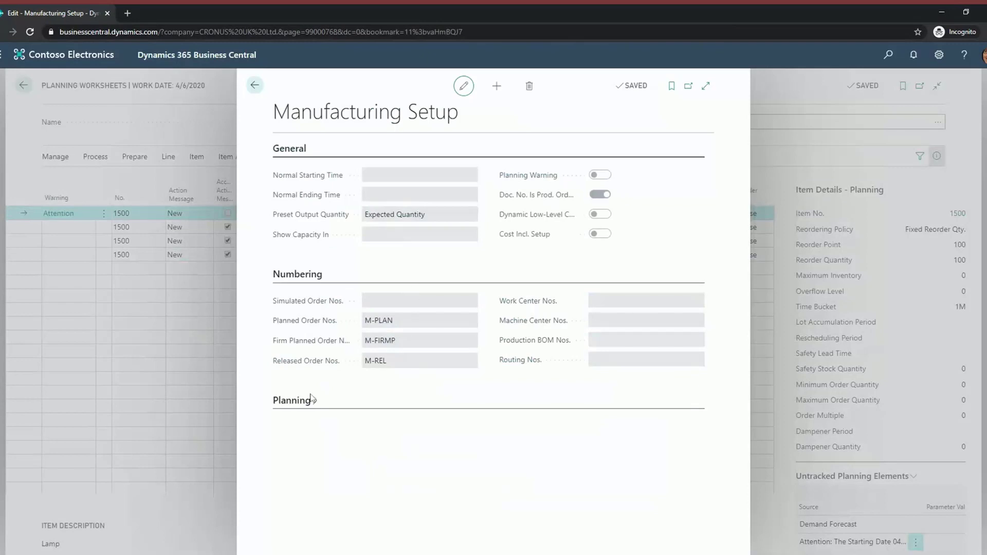
pyautogui.click(298, 401)
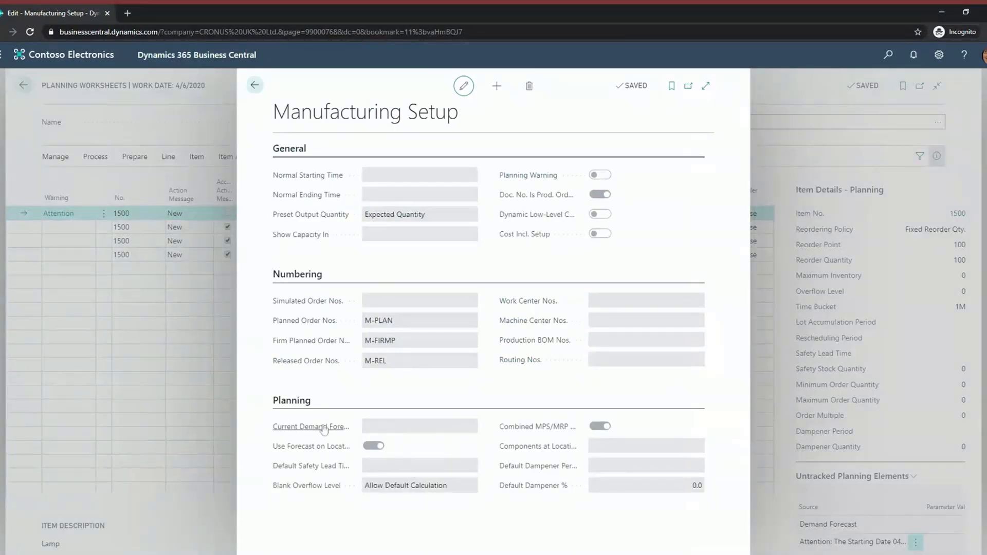
pyautogui.click(384, 427)
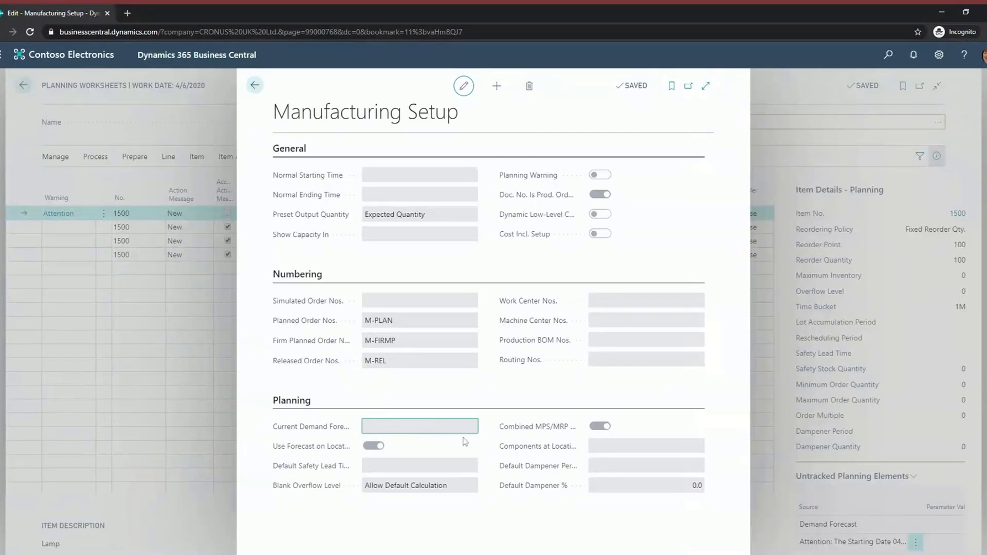
# Step: Search for "planning", open Planning Worksheets and bring up the plan calculation options for the DEFAULT worksheet
pyautogui.click(887, 63)
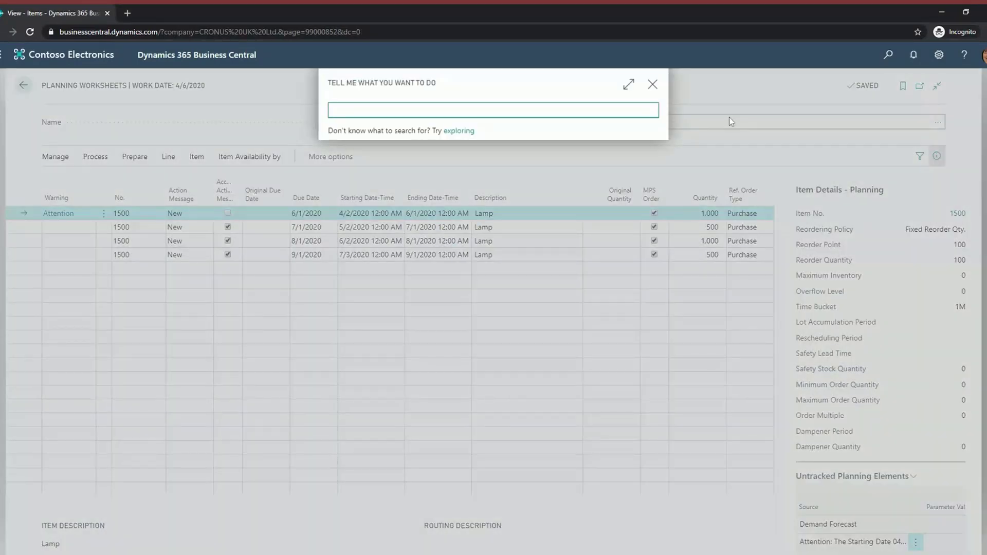
pyautogui.write('planning')
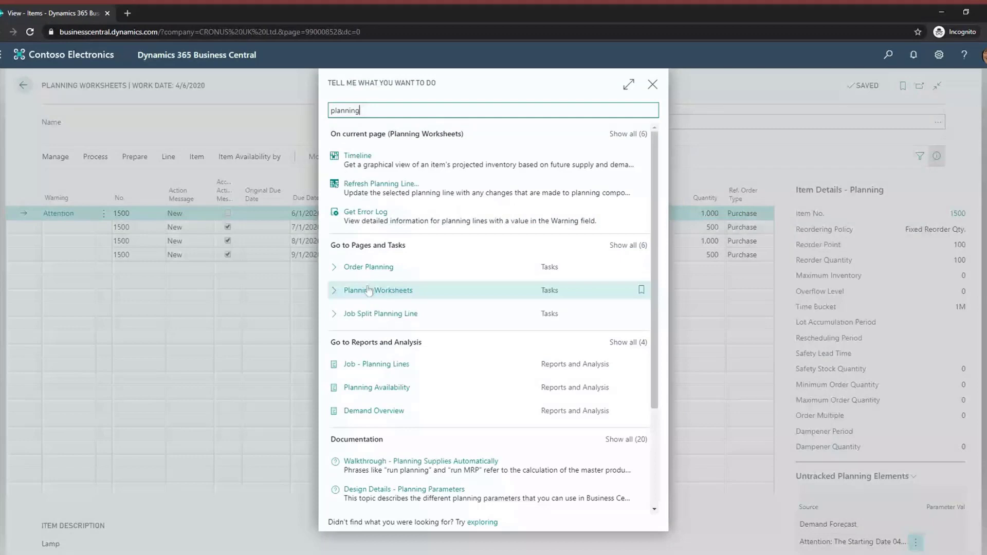
pyautogui.click(369, 291)
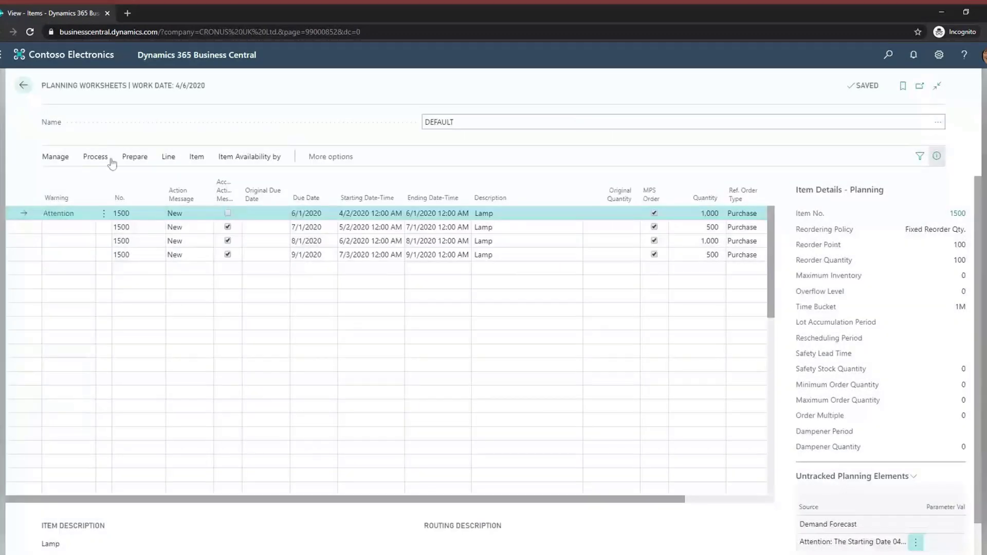
pyautogui.click(135, 156)
pyautogui.click(131, 180)
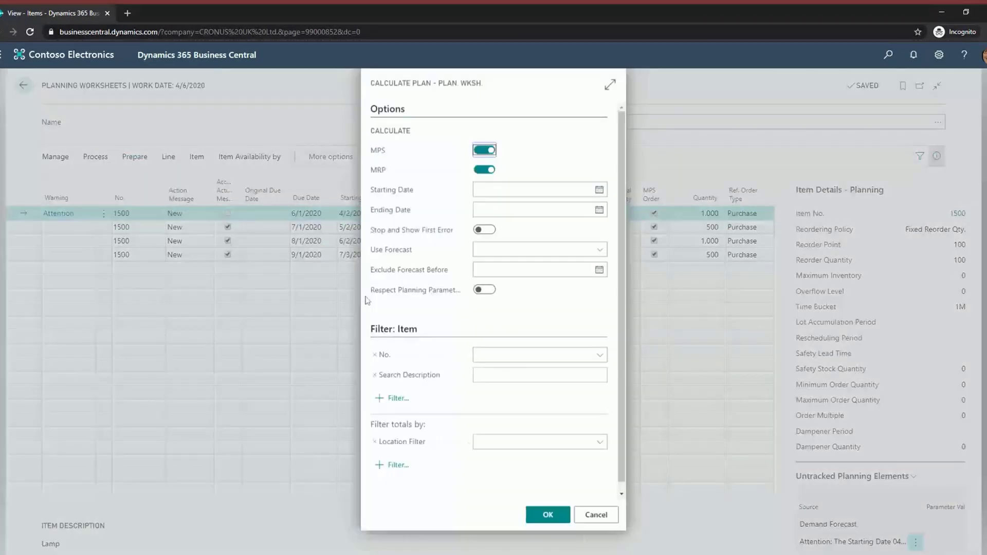
# Step: Select the LAMPS forecast for the plan calculation and set Exclude Forecast Before to 5/20/2020
pyautogui.click(535, 250)
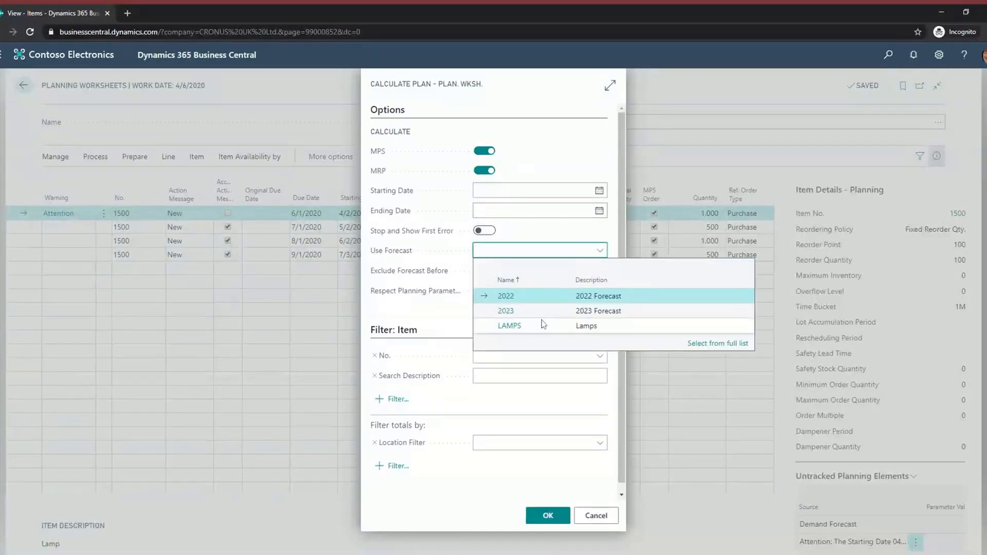
pyautogui.click(509, 326)
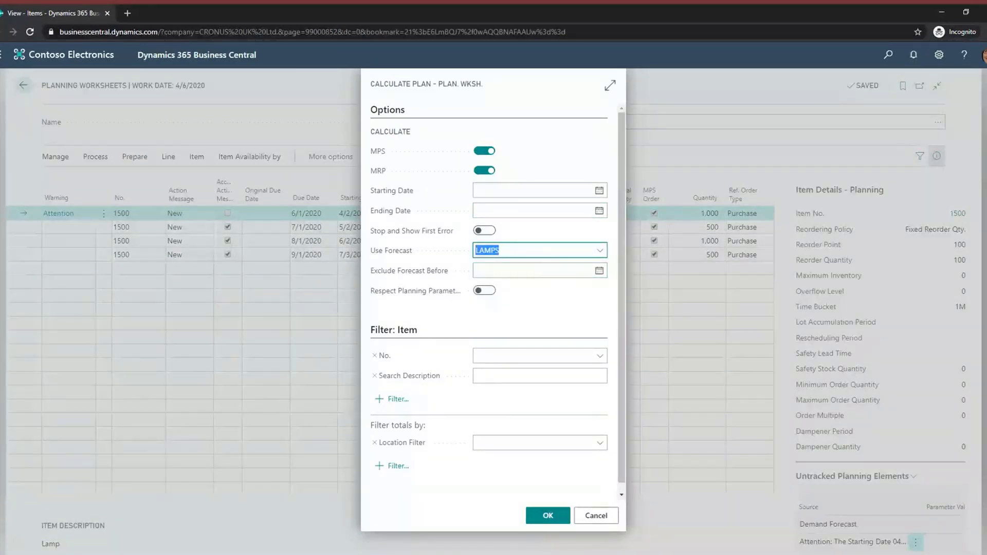
pyautogui.click(537, 269)
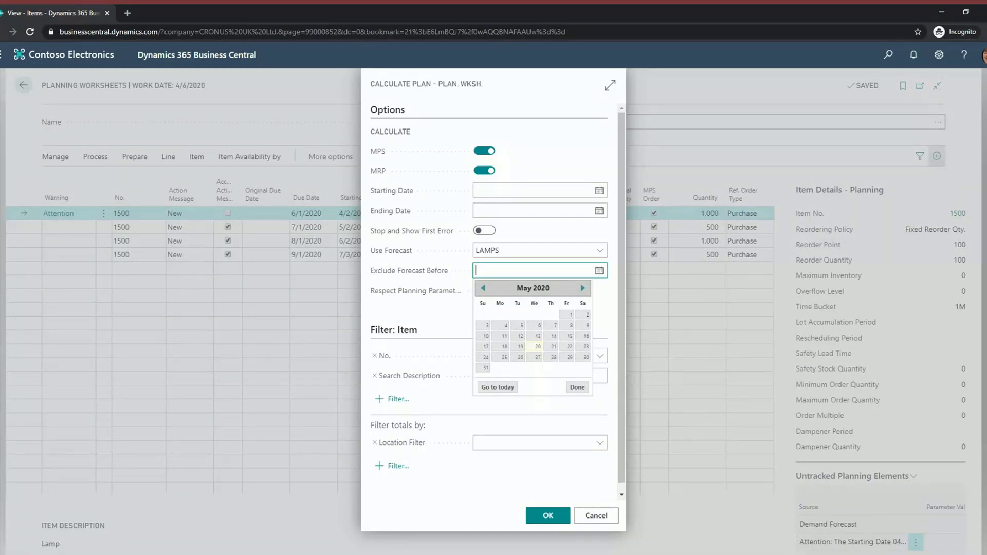
pyautogui.write('t')
pyautogui.press('Tab')
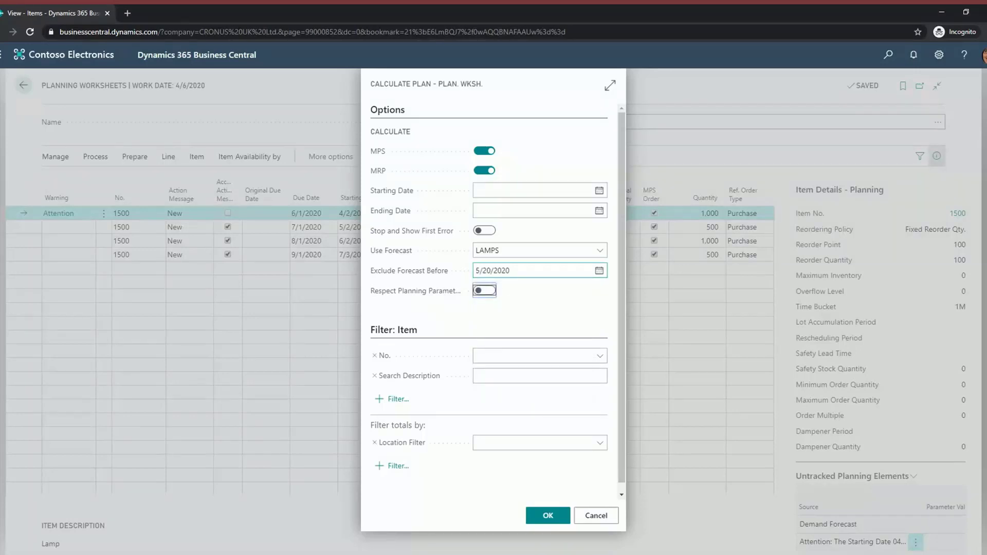
# Step: Examine the item number choices and the additional item filter fields for the plan calculation, and cancel the calculation
pyautogui.click(480, 356)
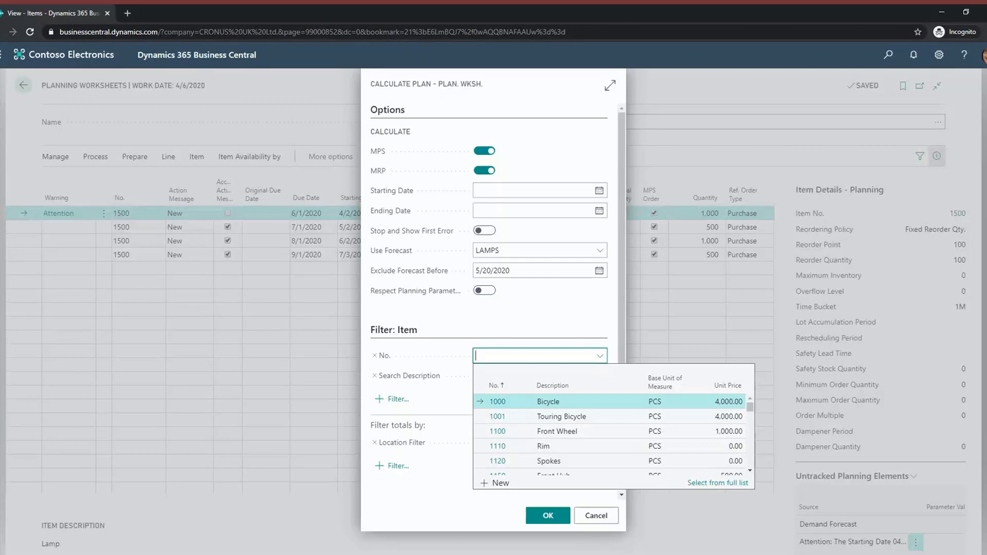
pyautogui.click(396, 400)
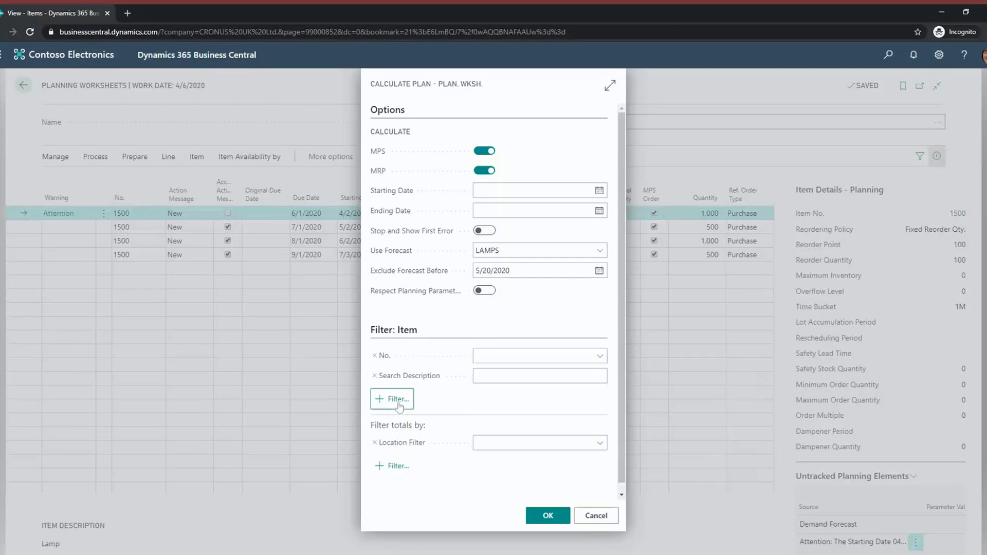
pyautogui.scroll(-20, 443, 288)
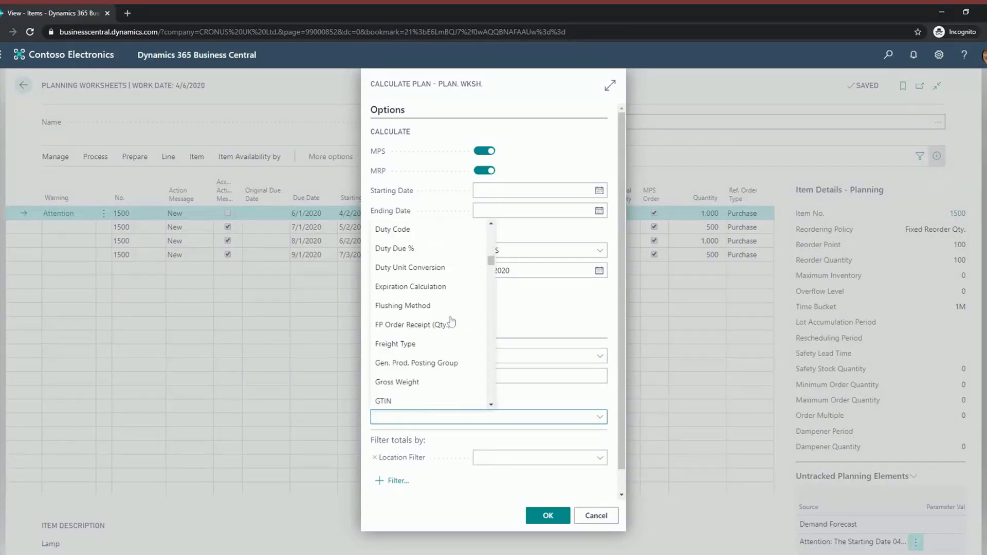
pyautogui.click(456, 465)
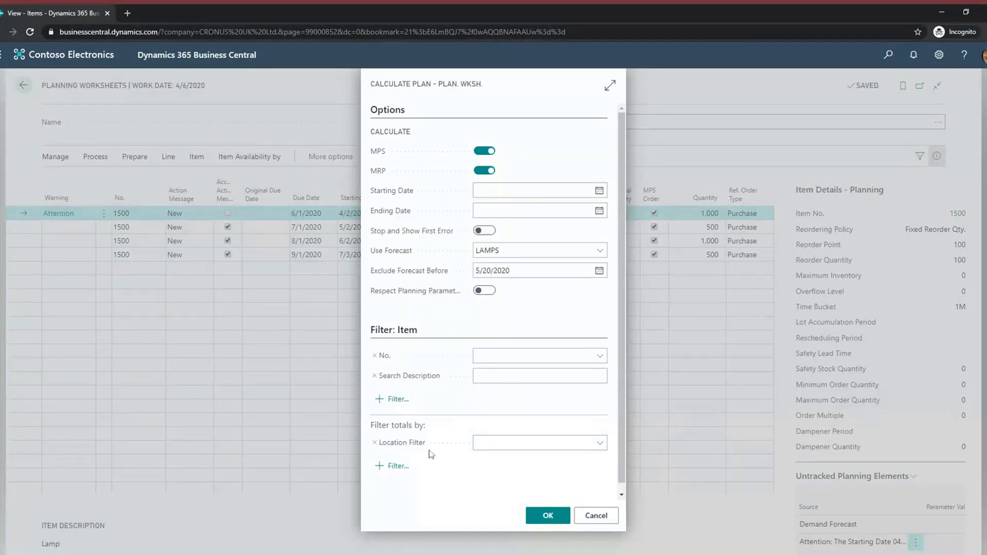
pyautogui.click(596, 452)
pyautogui.click(596, 515)
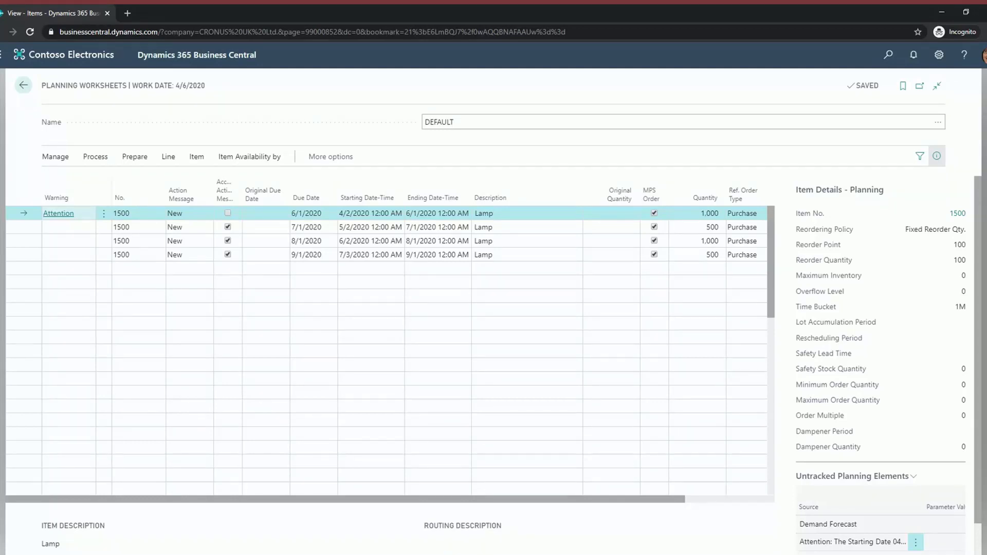
# Step: Open the Attention warning on the Lamp line due 6/1/2020, examine its untracked planning elements, and close them
pyautogui.click(62, 213)
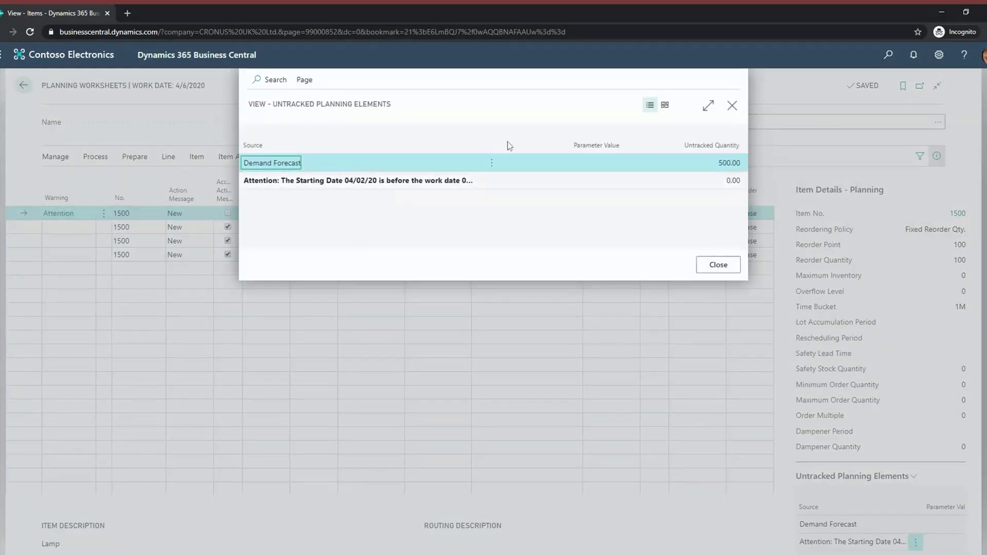
pyautogui.moveTo(572, 146)
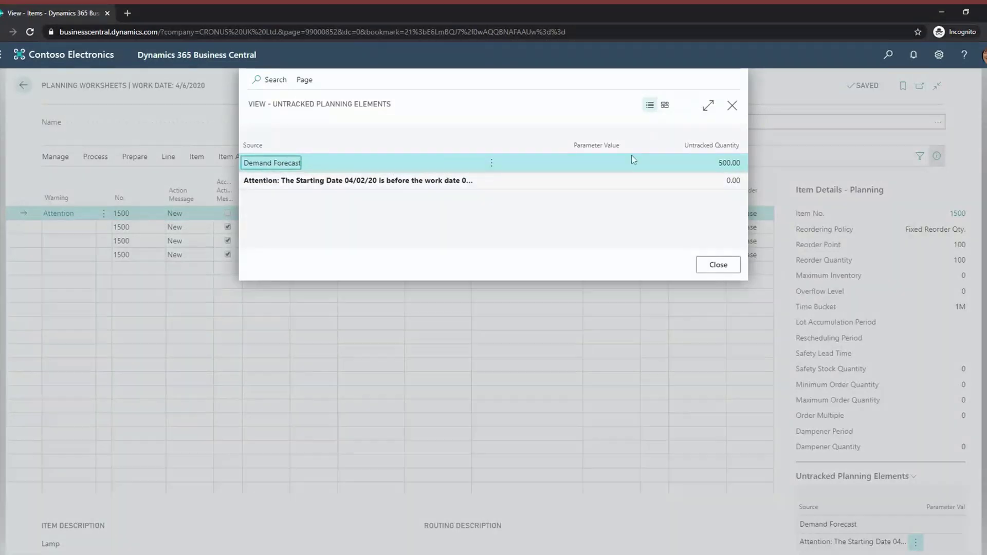
pyautogui.click(322, 184)
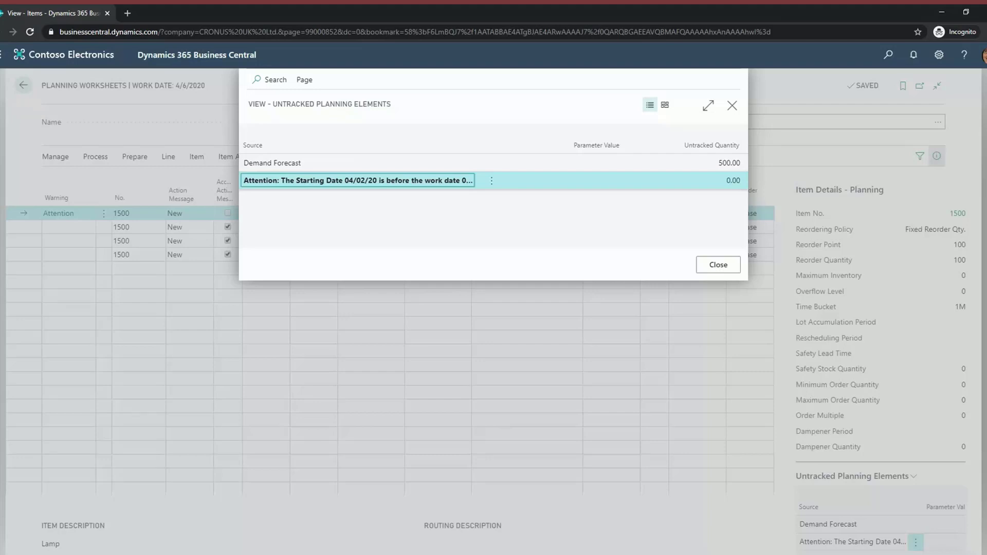
pyautogui.click(713, 271)
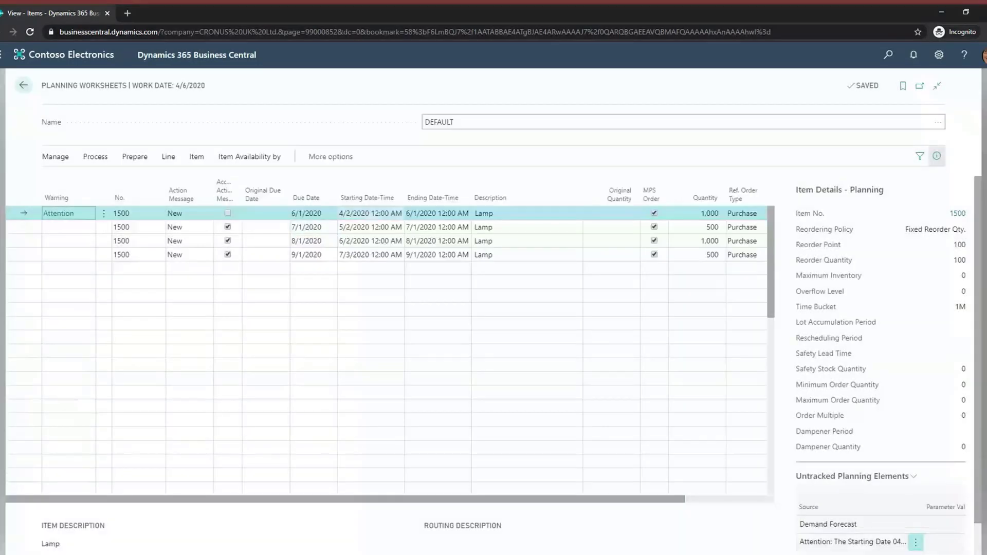
# Step: Examine the due, starting and ending dates of the suggested Lamp lines in the planning worksheet
pyautogui.click(435, 213)
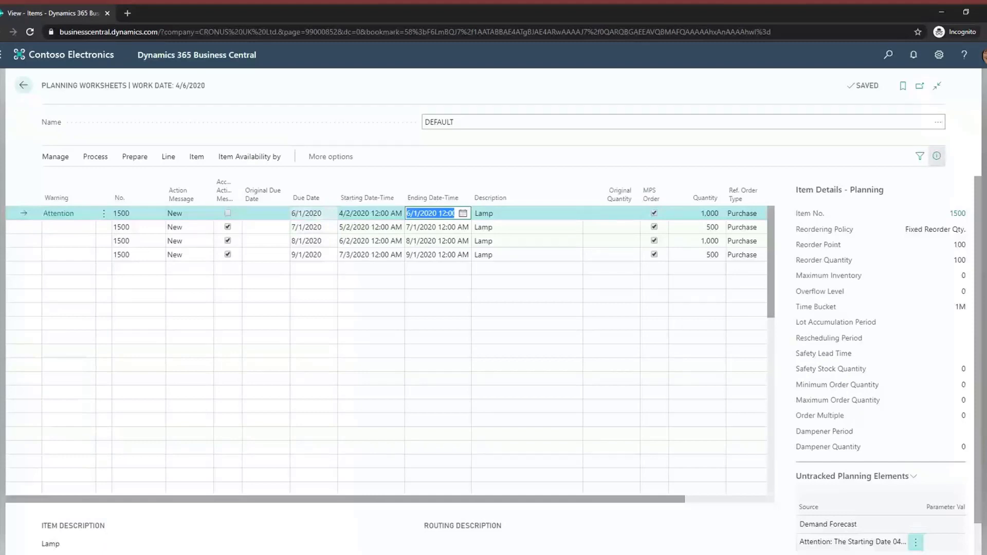
pyautogui.click(306, 213)
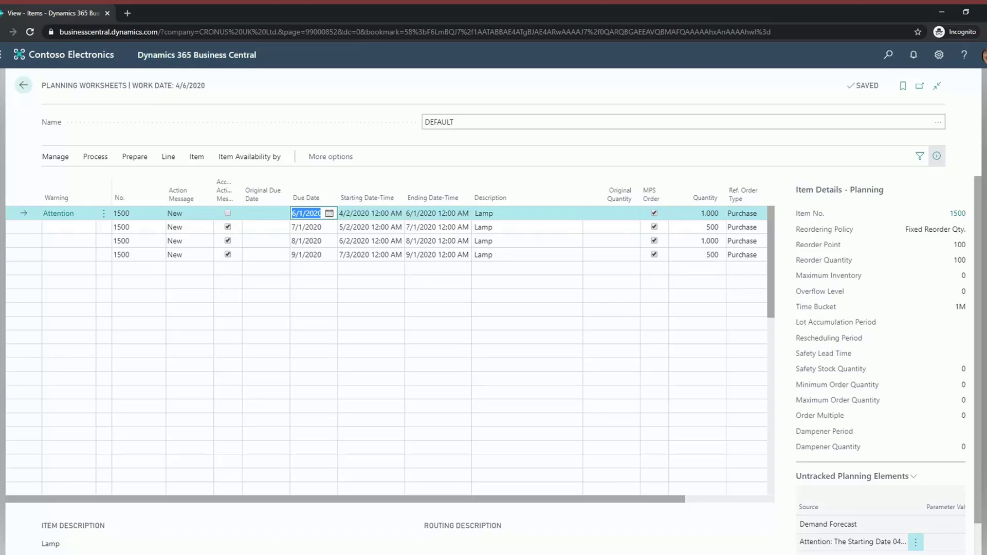
pyautogui.click(72, 272)
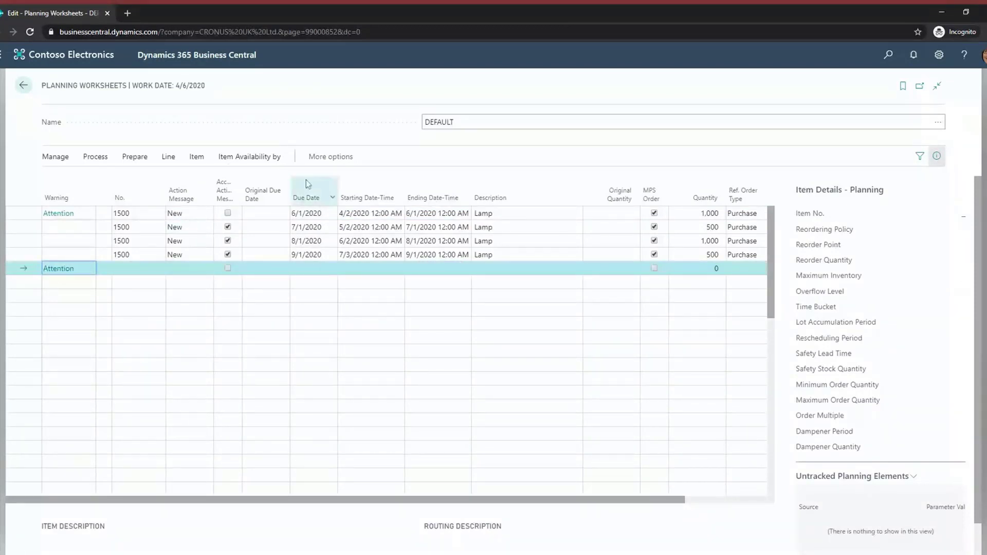
pyautogui.moveTo(307, 183)
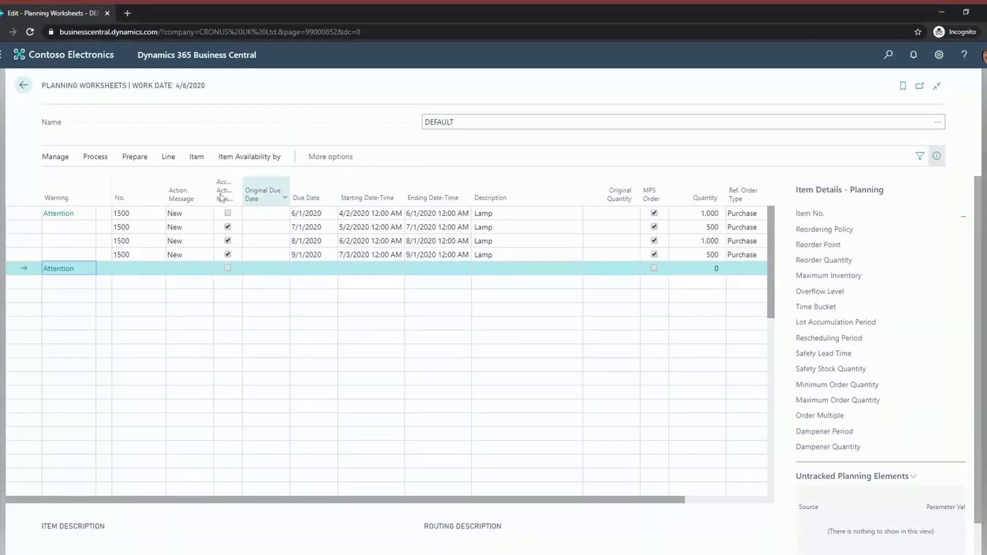
pyautogui.click(370, 267)
pyautogui.click(382, 255)
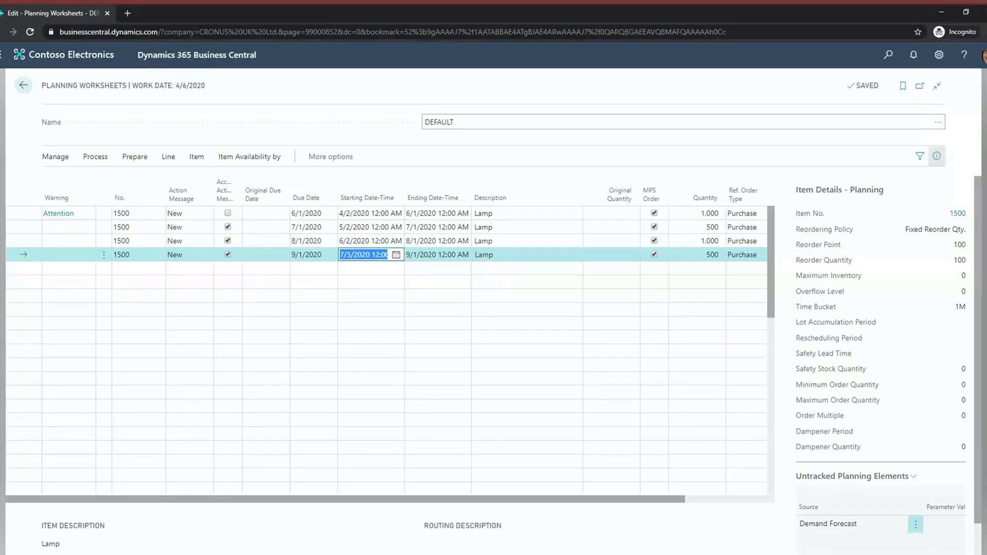
# Step: Search for "work centr" and open the Work Centers list
pyautogui.click(888, 55)
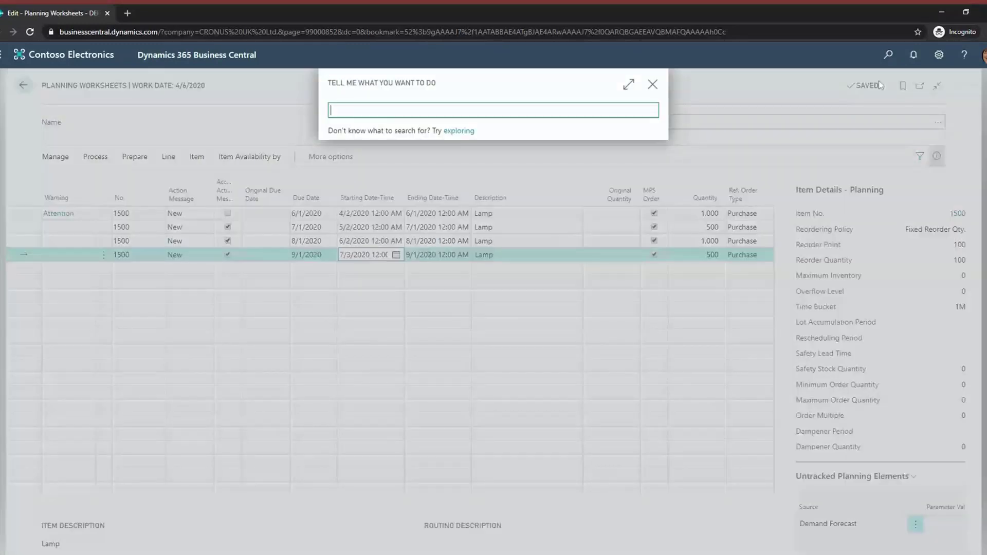
pyautogui.write('wo')
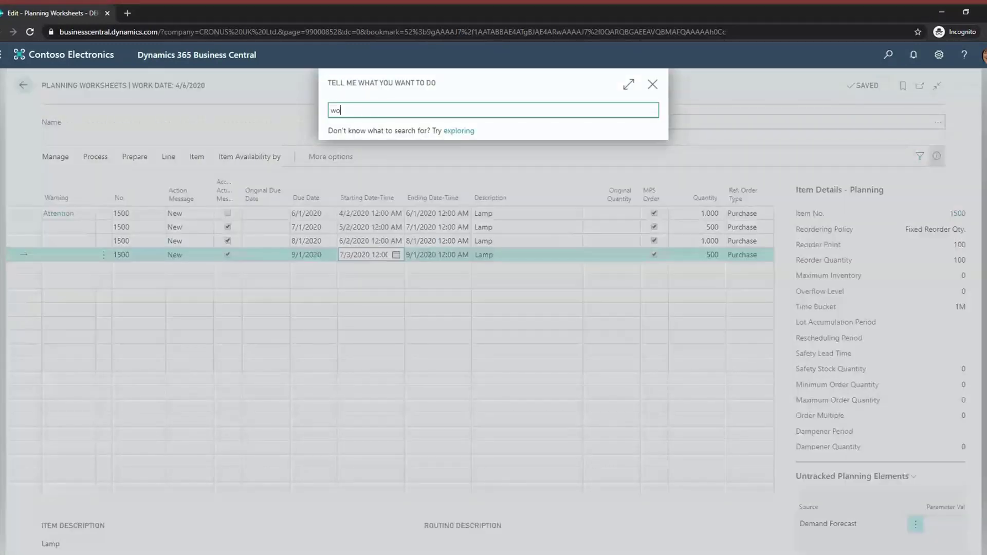
pyautogui.write('rk centr')
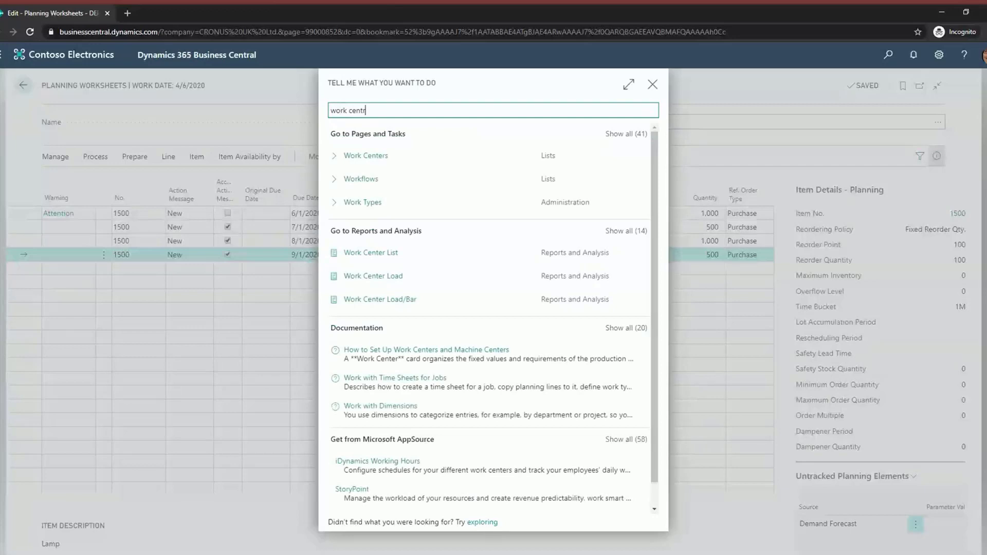
pyautogui.click(377, 163)
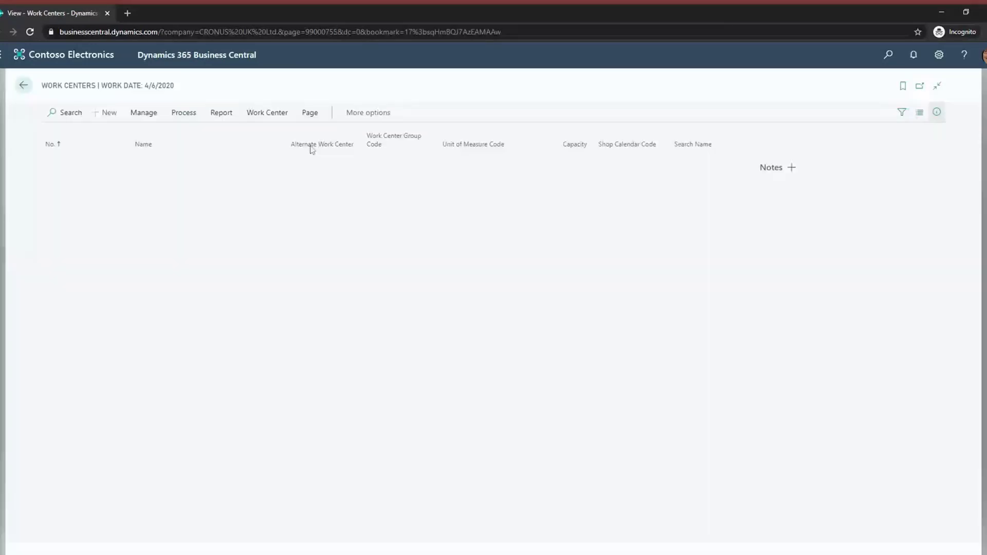
# Step: Open the Calculate Work Center Calendar options, examine the starting and ending dates, and cancel the calculation
pyautogui.click(184, 114)
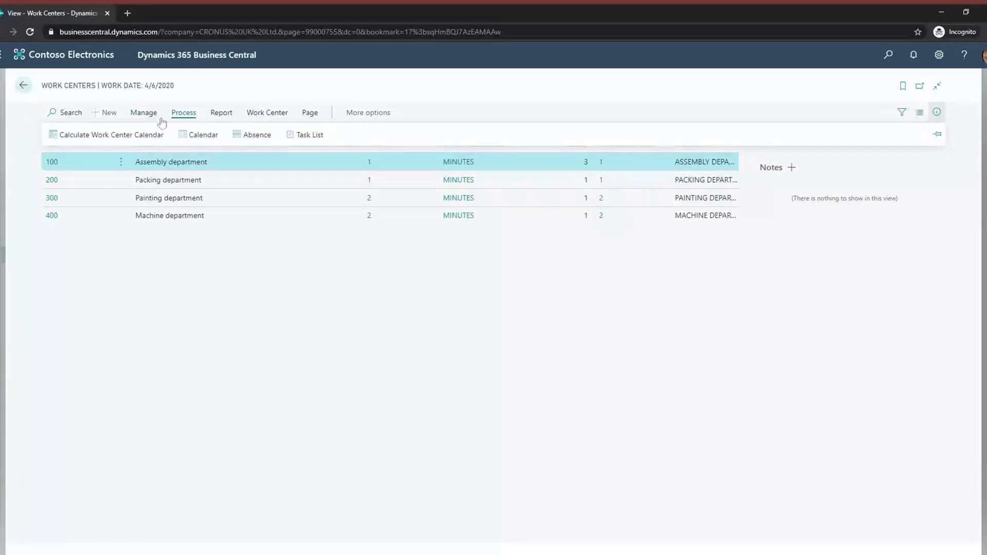
pyautogui.click(126, 137)
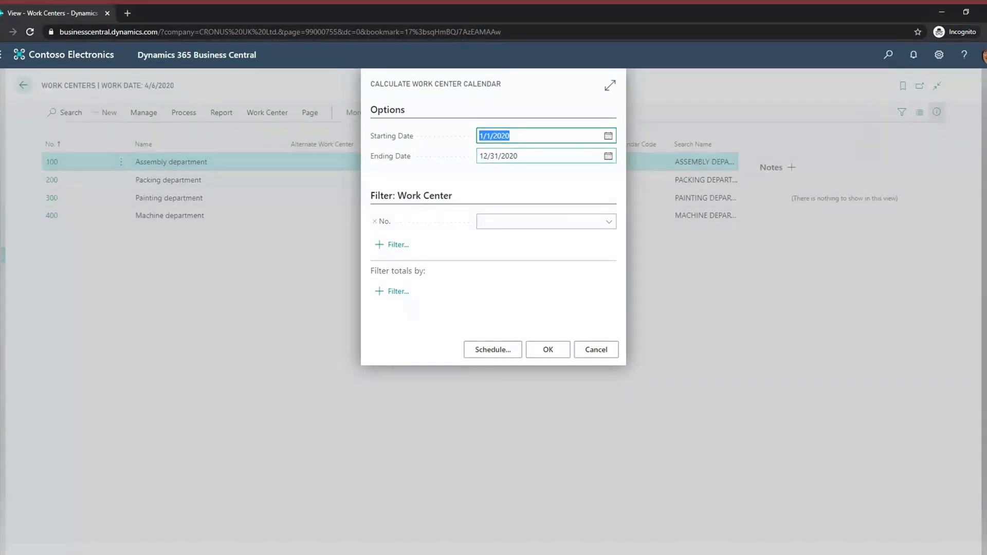
pyautogui.press('Tab')
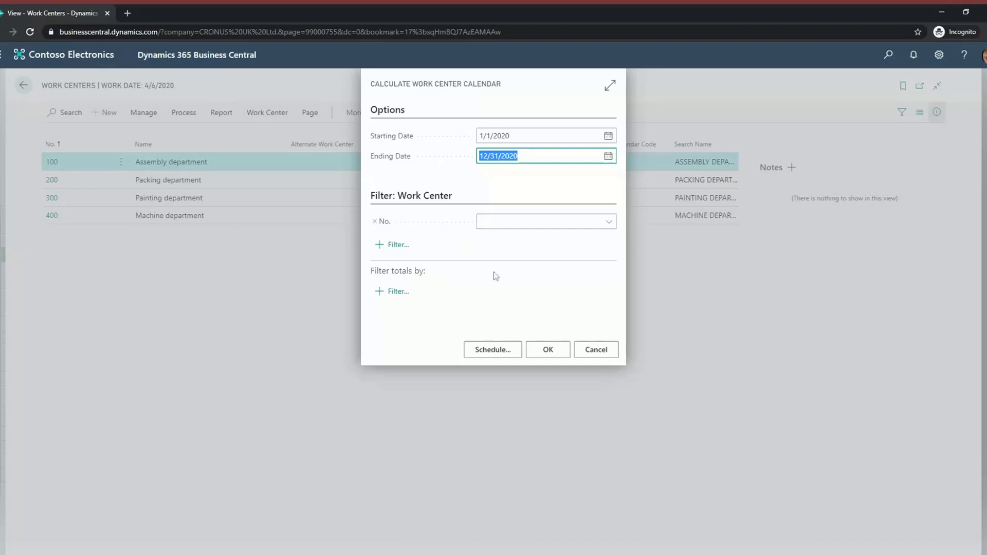
pyautogui.click(595, 348)
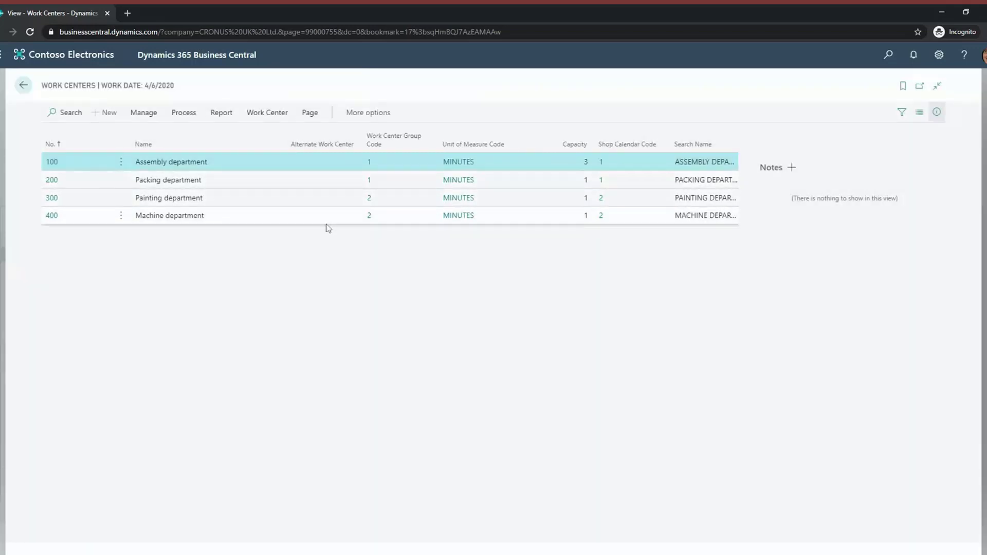
# Step: Return to the DEFAULT planning worksheet and examine the order reference columns of the Lamp lines
pyautogui.click(25, 89)
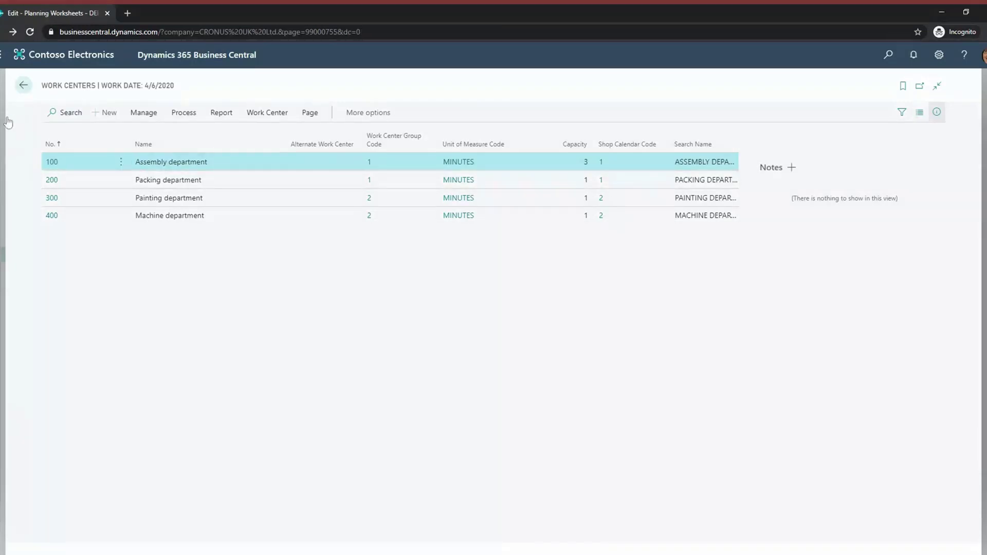
pyautogui.click(23, 85)
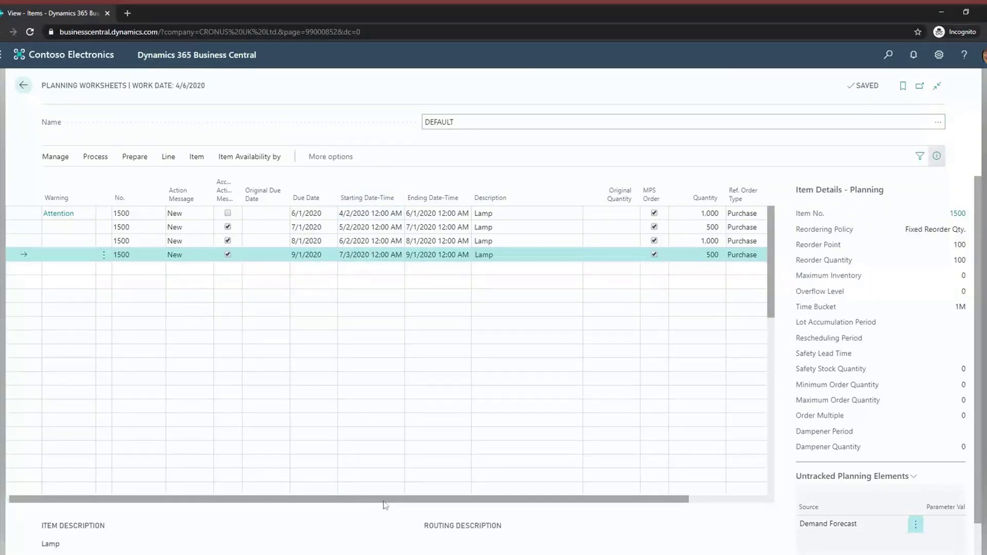
pyautogui.moveTo(385, 504); pyautogui.dragTo(564, 489)
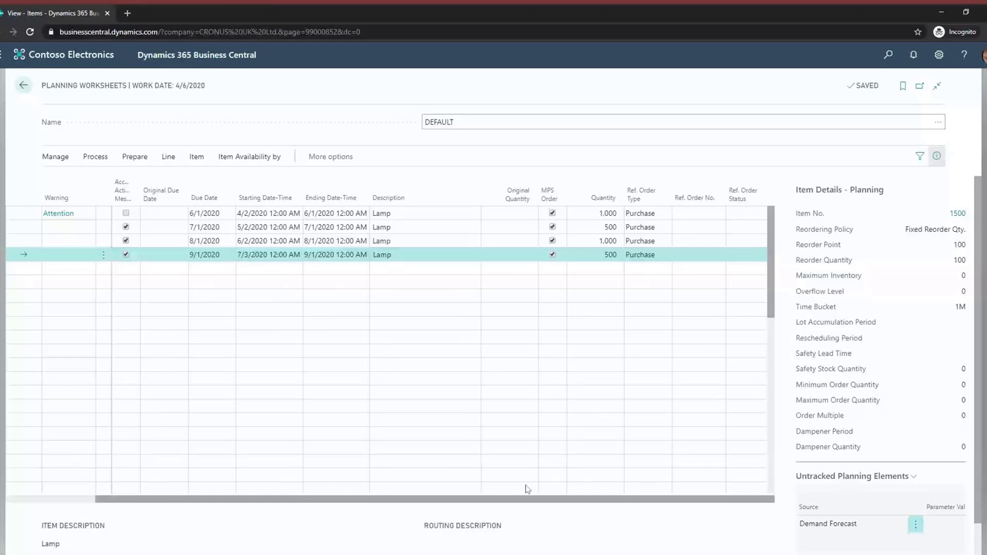
pyautogui.hscroll(-3, 229, 300)
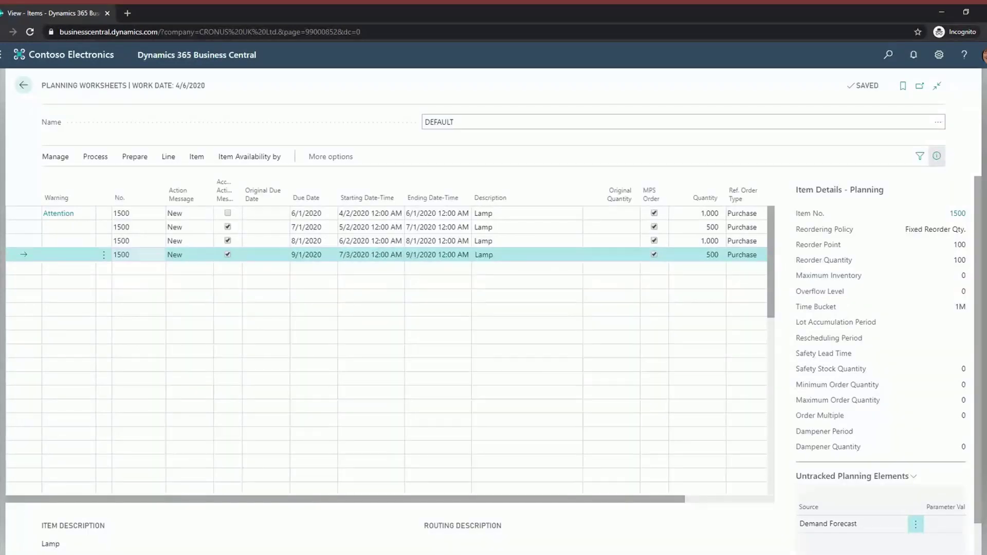